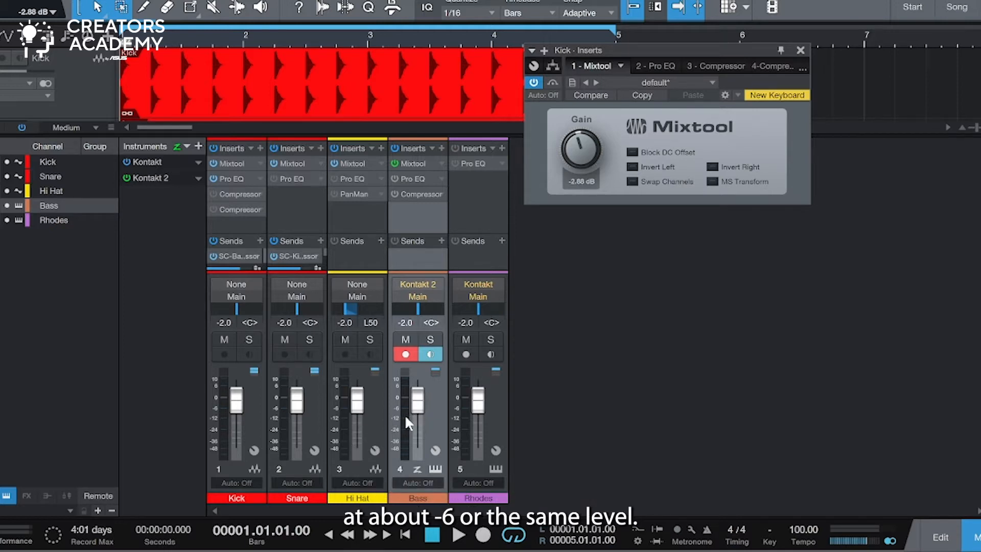
# Pull the Bass channel's fader down to about -39.9 dB and reset it to 0 dB.
pyautogui.moveTo(405, 415)
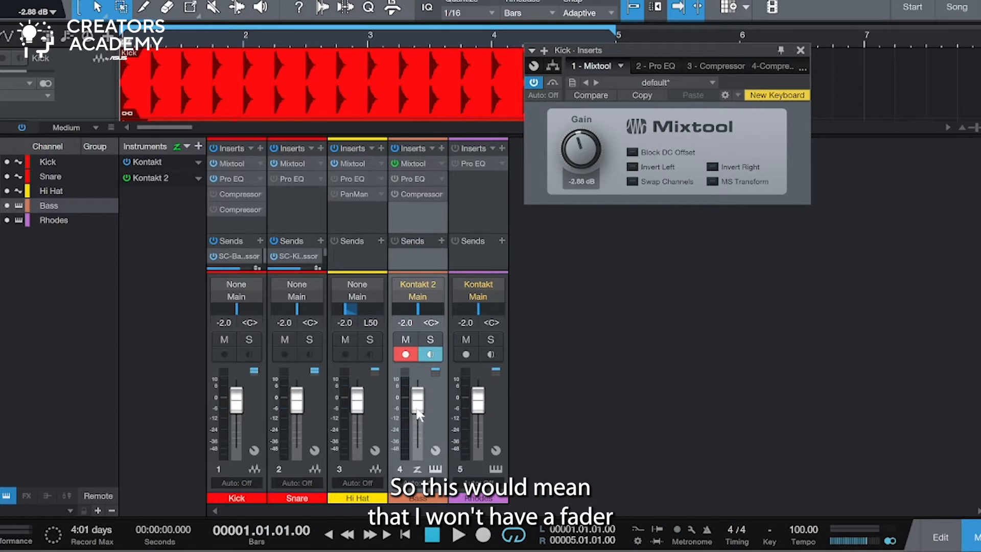
pyautogui.moveTo(418, 415); pyautogui.dragTo(423, 437)
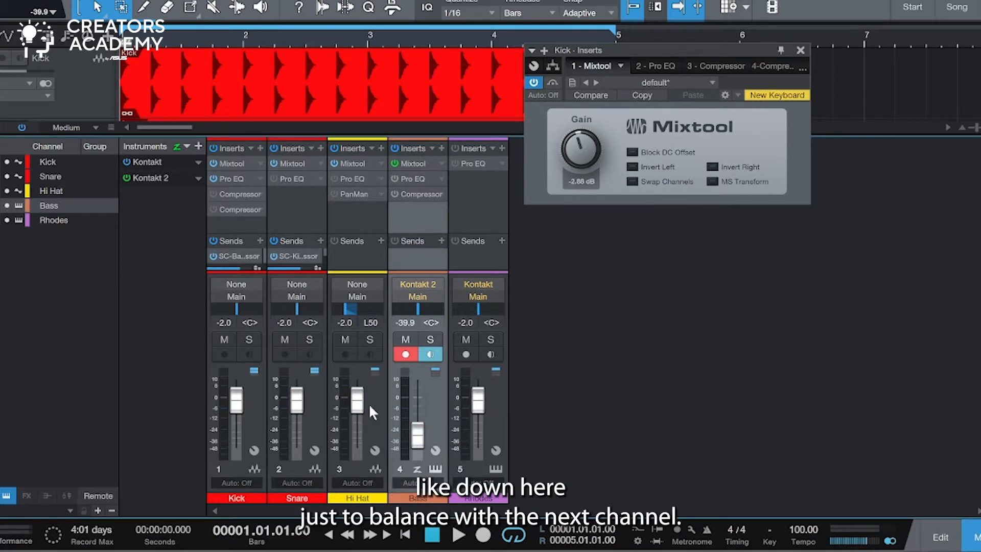
pyautogui.keyDown('alt'); pyautogui.click(417, 434); pyautogui.keyUp('alt')
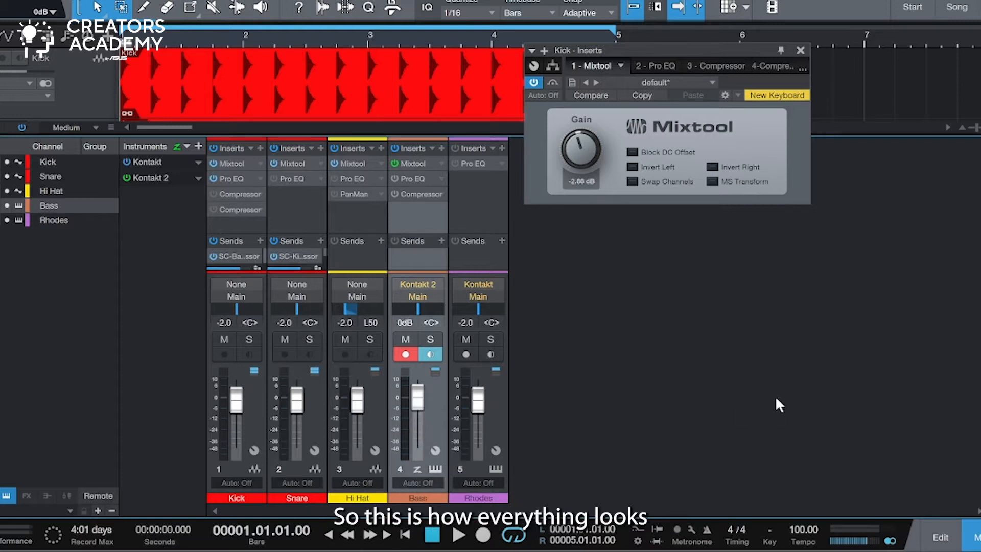
# Reset the Hi Hat, Snare and Kick faders to 0 dB during playback, and close the Kick's Mixtool window.
pyautogui.moveTo(593, 50); pyautogui.dragTo(589, 41)
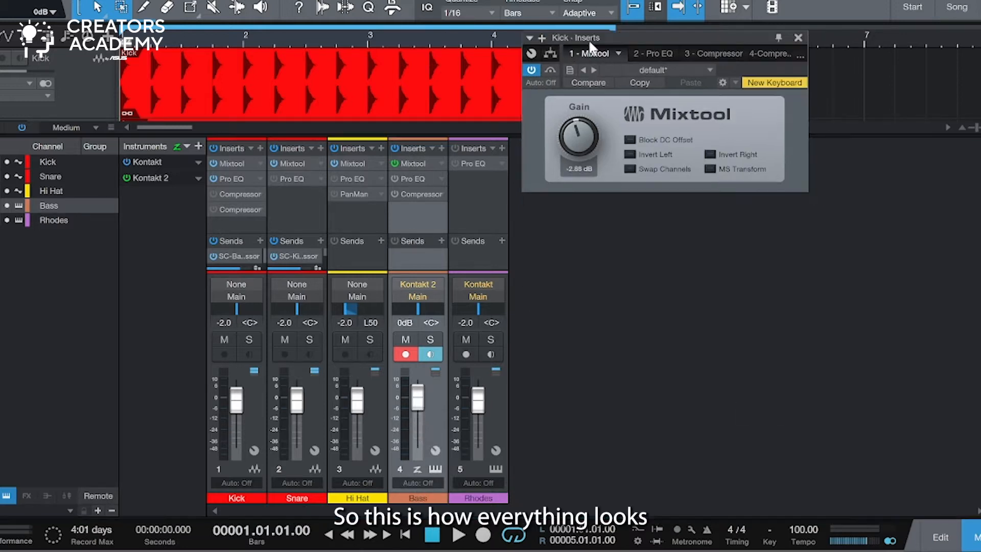
pyautogui.press('space')
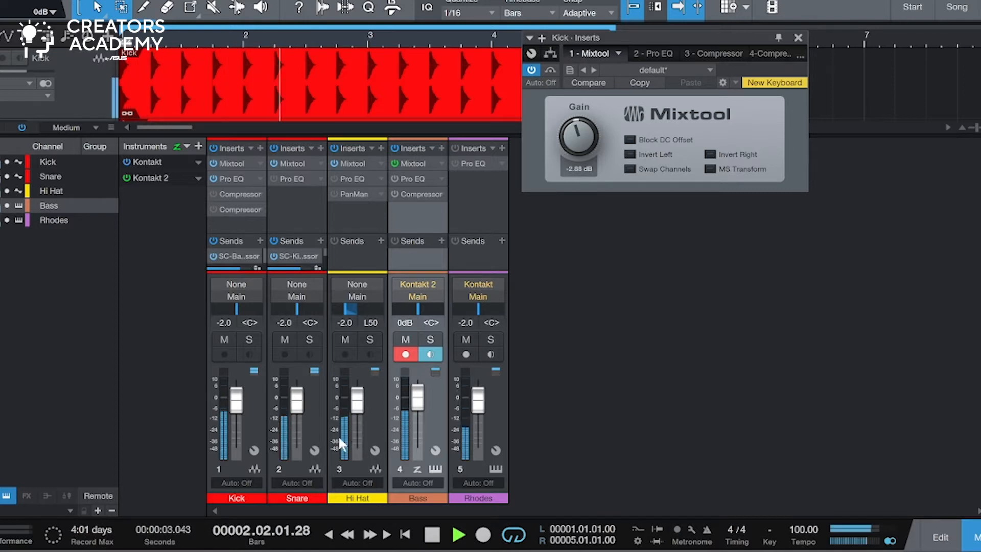
pyautogui.moveTo(342, 432)
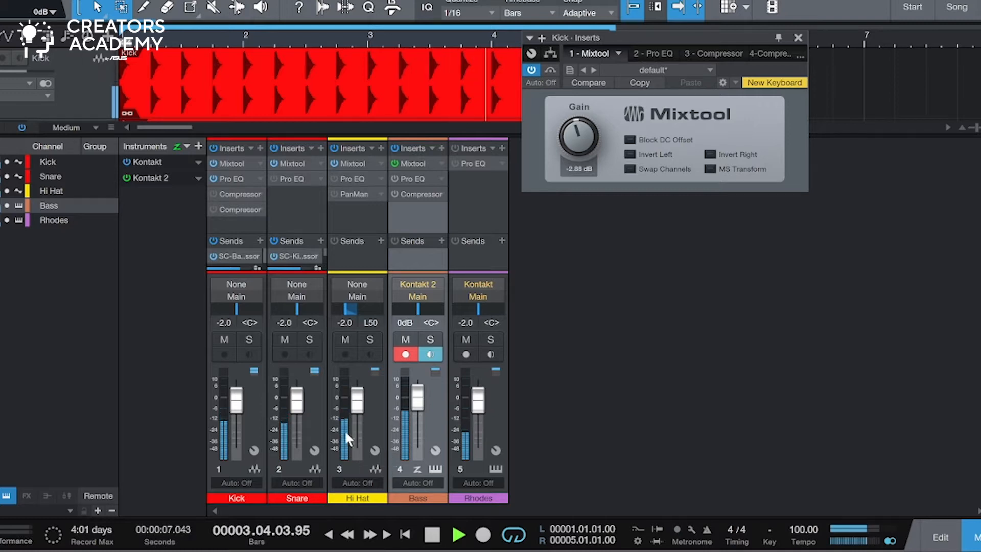
pyautogui.keyDown('alt'); pyautogui.click(354, 409); pyautogui.keyUp('alt')
pyautogui.keyDown('alt'); pyautogui.click(301, 407); pyautogui.keyUp('alt')
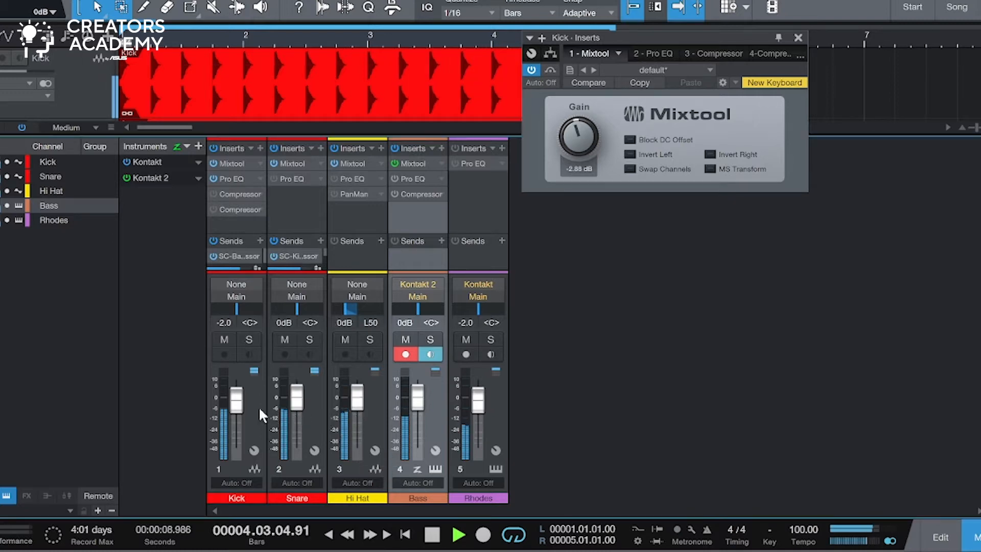
pyautogui.keyDown('alt'); pyautogui.click(238, 406); pyautogui.keyUp('alt')
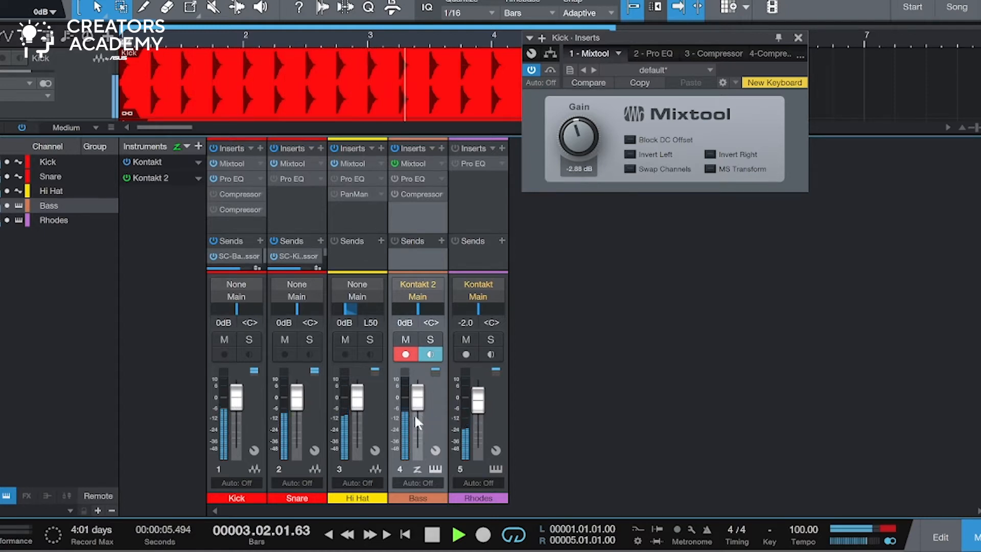
pyautogui.press('space')
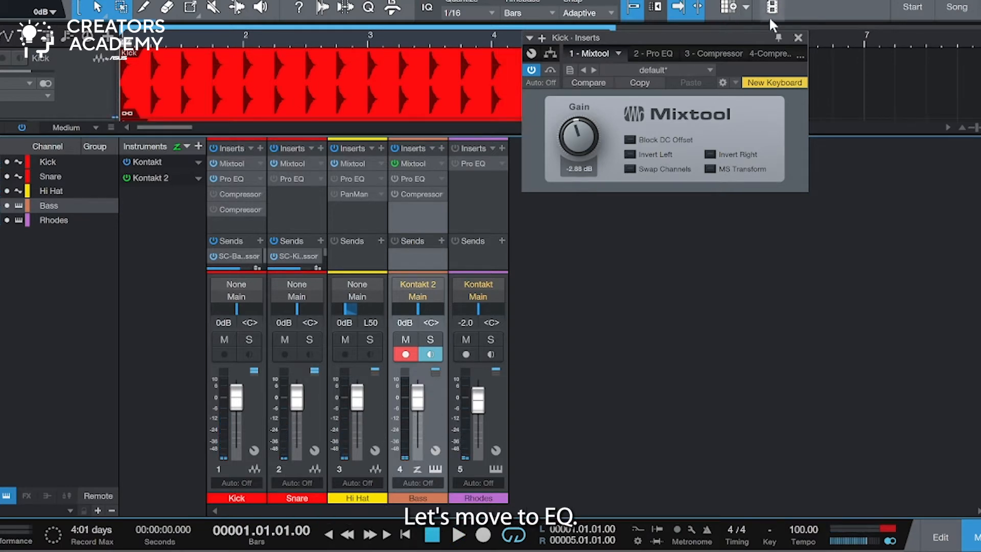
pyautogui.click(796, 37)
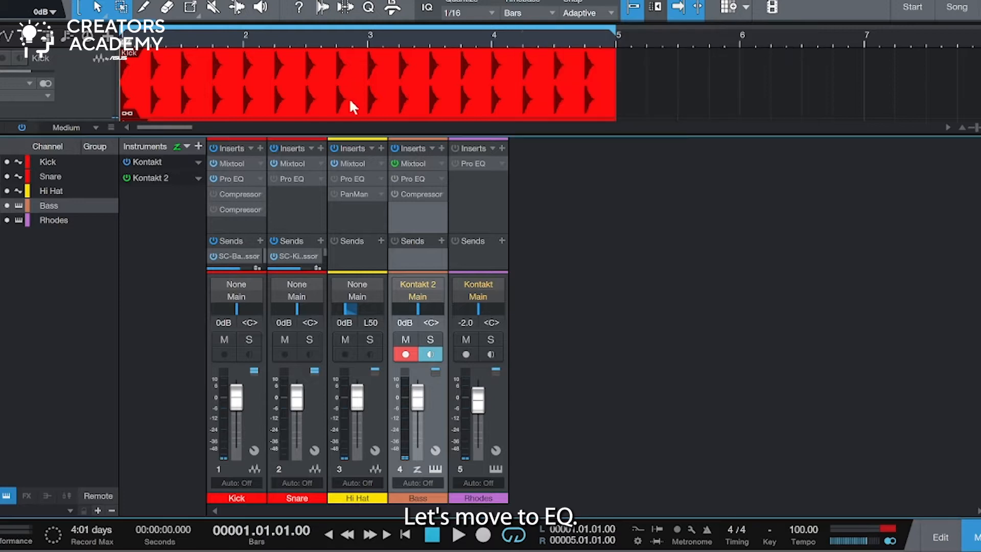
# Open the Kick channel's Pro EQ, solo the Kick and audition it with the existing EQ curve.
pyautogui.click(230, 177)
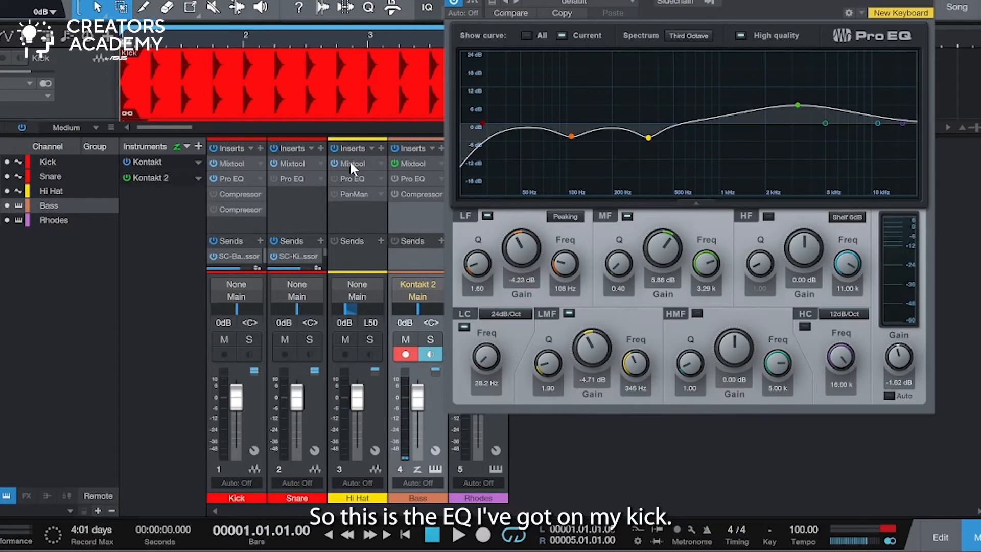
pyautogui.click(248, 340)
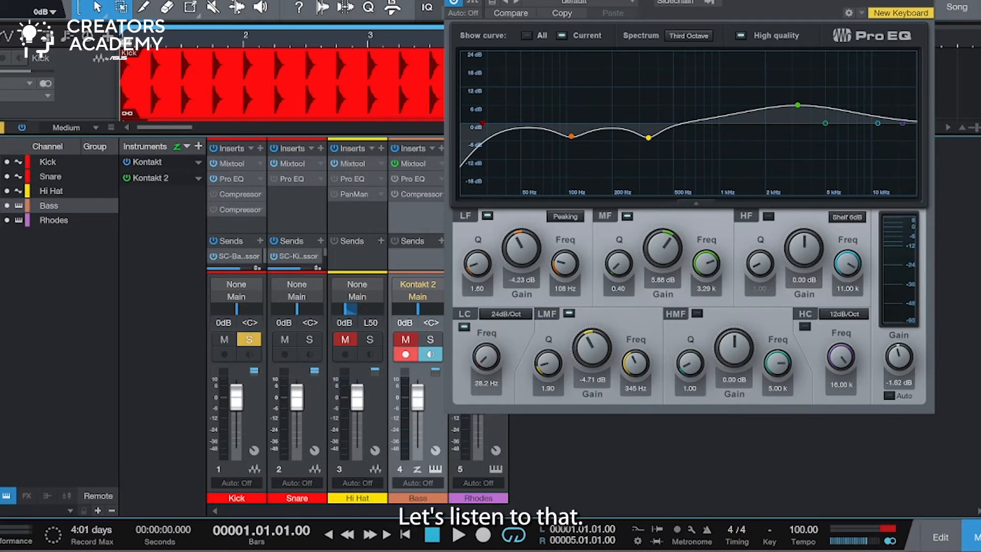
pyautogui.press('space')
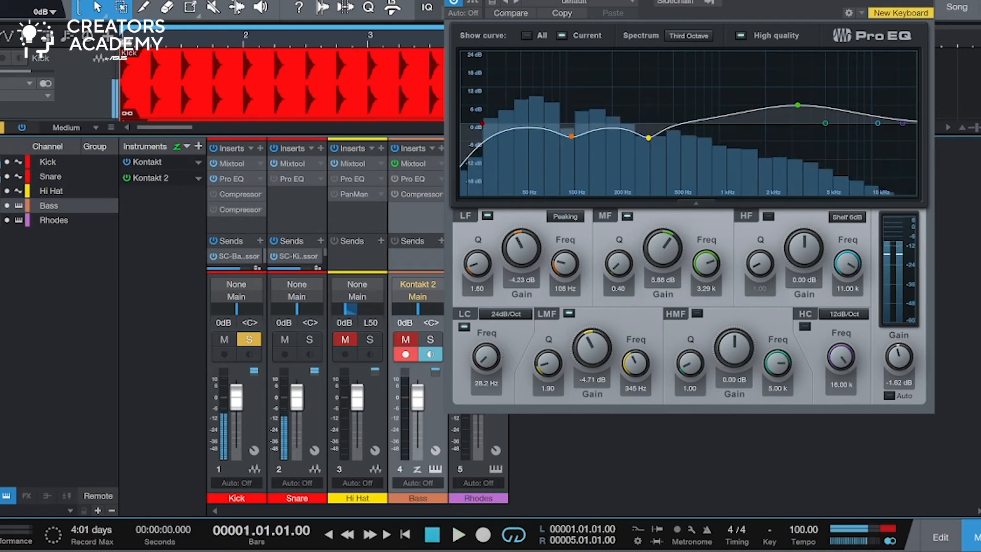
pyautogui.press('space')
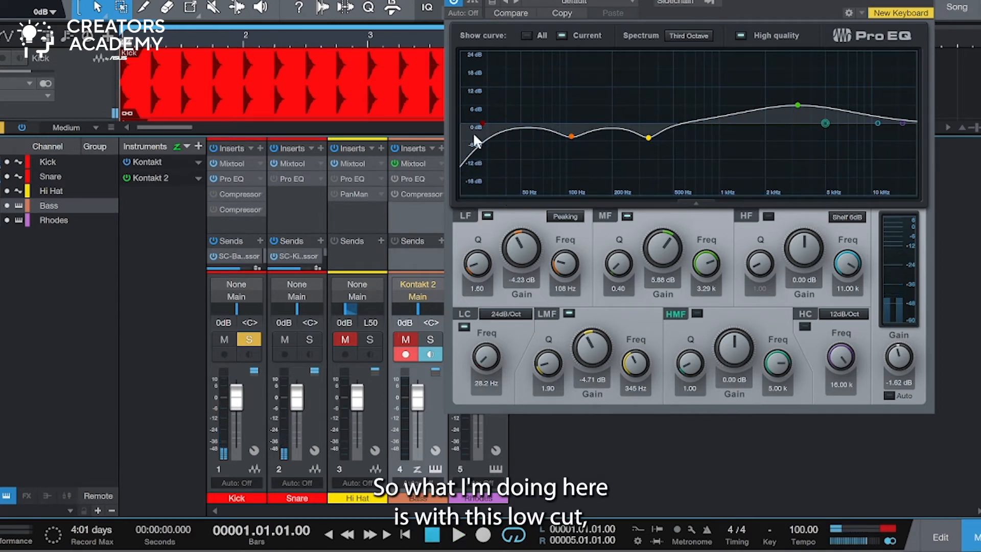
pyautogui.click(481, 124)
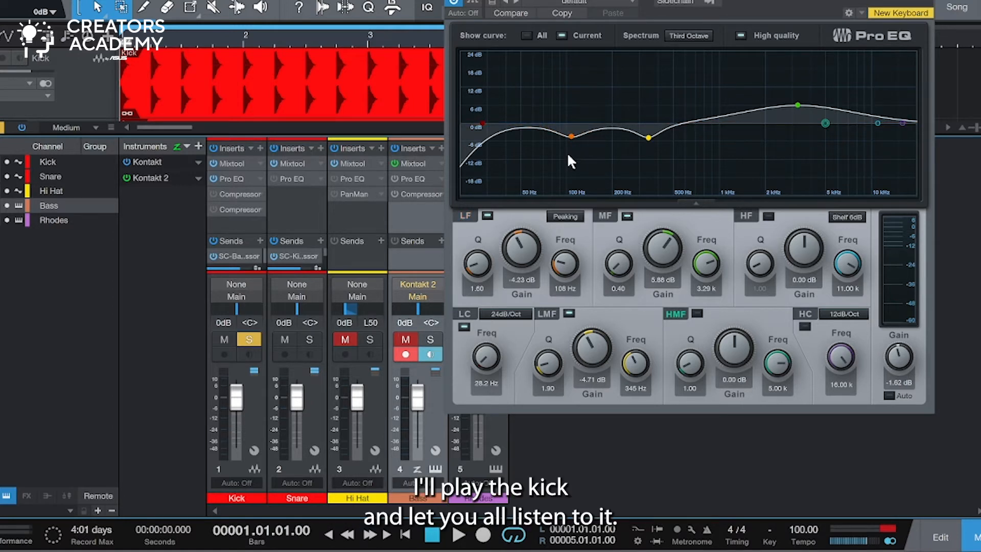
# While auditioning the kick, set the Pro EQ's LF gain to -3.75 dB and LMF gain to -4.71 dB.
pyautogui.press('space')
pyautogui.moveTo(520, 244)
pyautogui.mouseDown()
pyautogui.moveTo(526, 213)
pyautogui.moveTo(523, 247)
pyautogui.mouseUp()
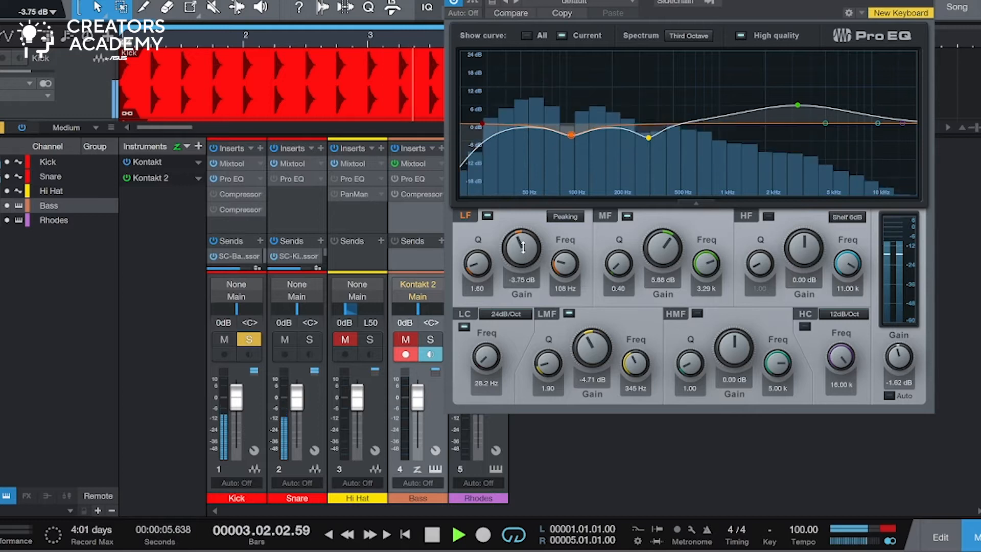
pyautogui.press('space')
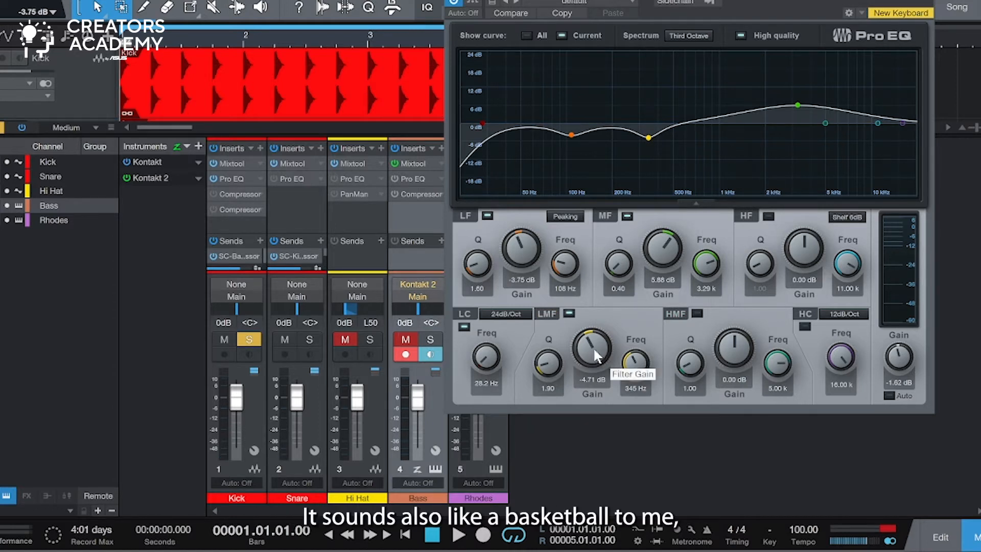
pyautogui.press('space')
pyautogui.moveTo(593, 347)
pyautogui.mouseDown()
pyautogui.moveTo(600, 320)
pyautogui.moveTo(599, 354)
pyautogui.mouseUp()
pyautogui.press('space')
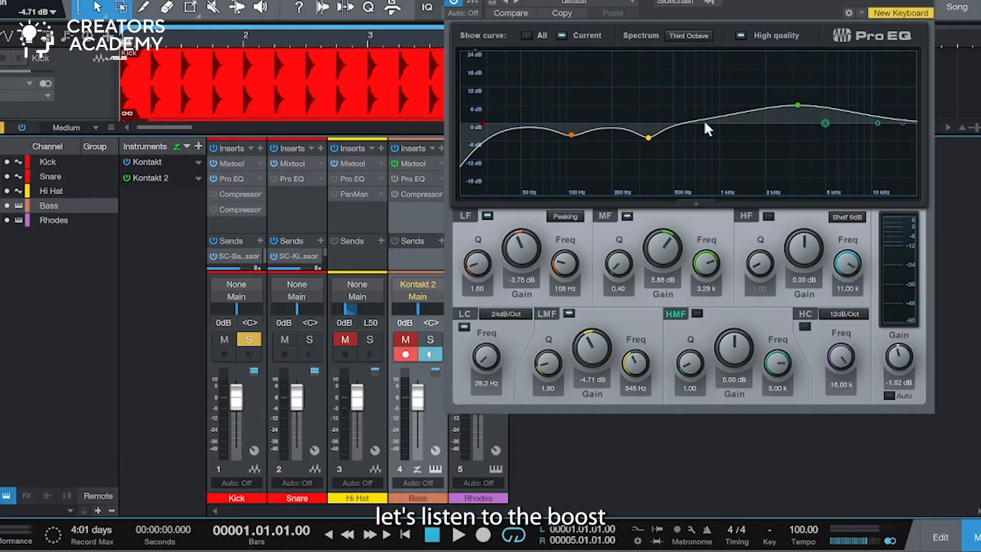
# Play the kick and compare its sound with the Pro EQ's MF boost switched off and back on.
pyautogui.press('space')
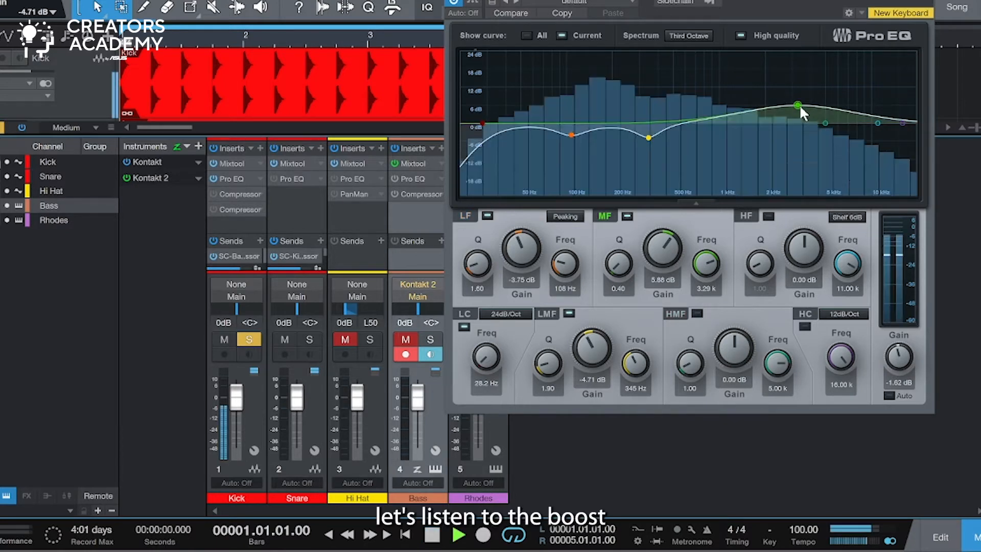
pyautogui.click(627, 216)
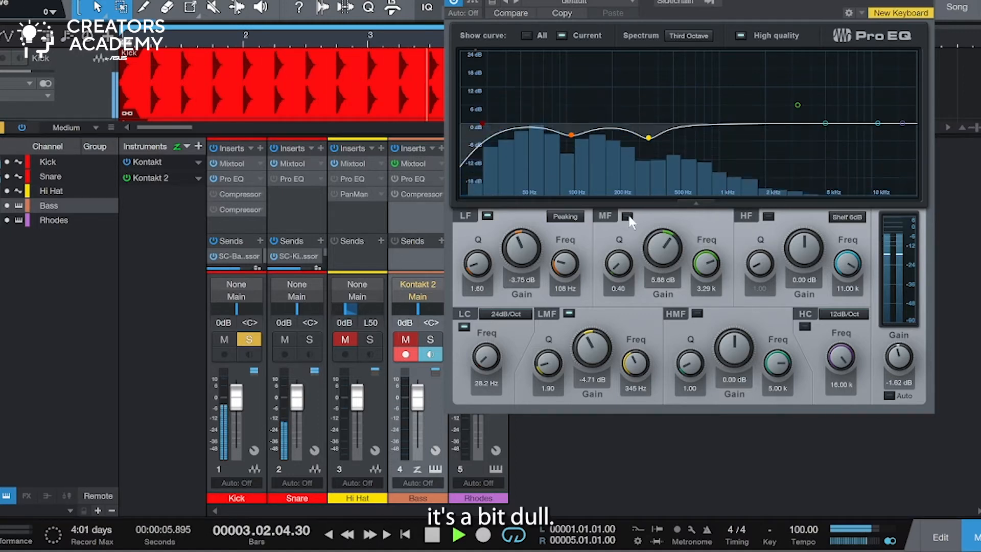
pyautogui.click(628, 216)
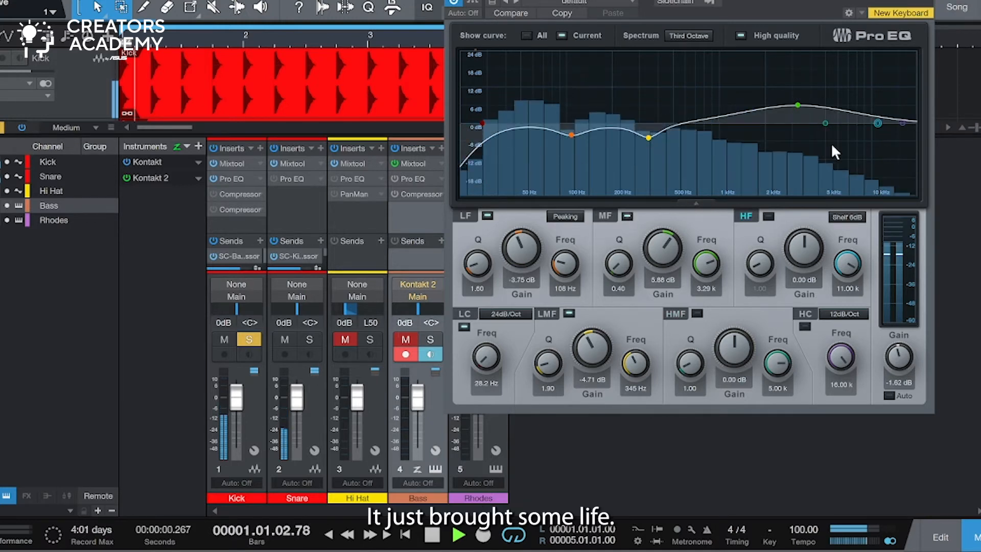
pyautogui.press('space')
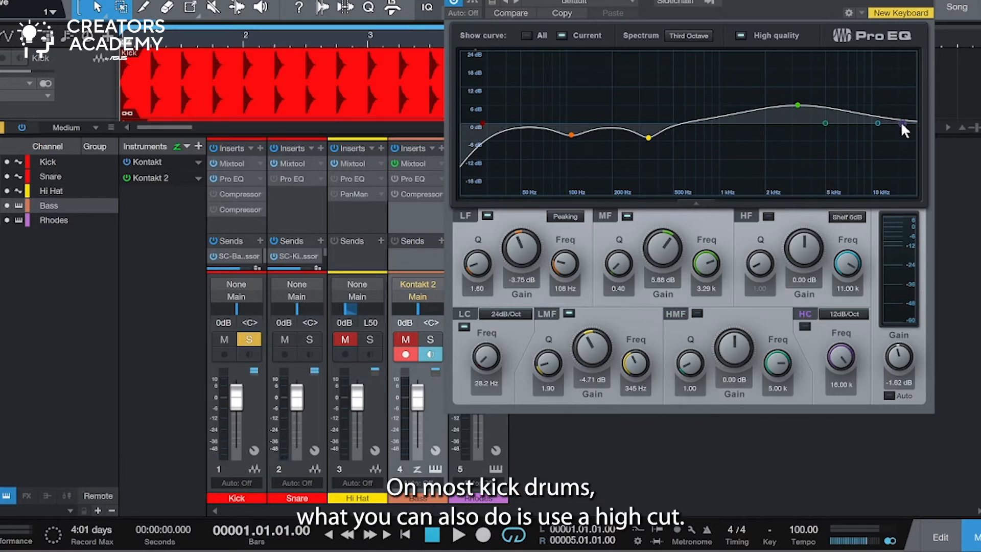
# Enable the high cut filter in the Kick's Pro EQ and set its slope to 24dB/Oct.
pyautogui.click(804, 327)
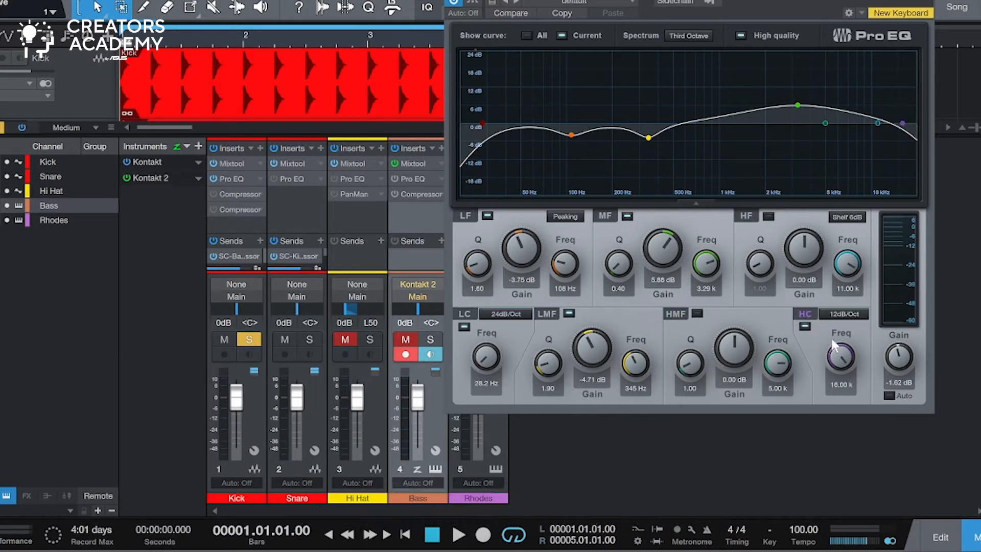
pyautogui.click(846, 314)
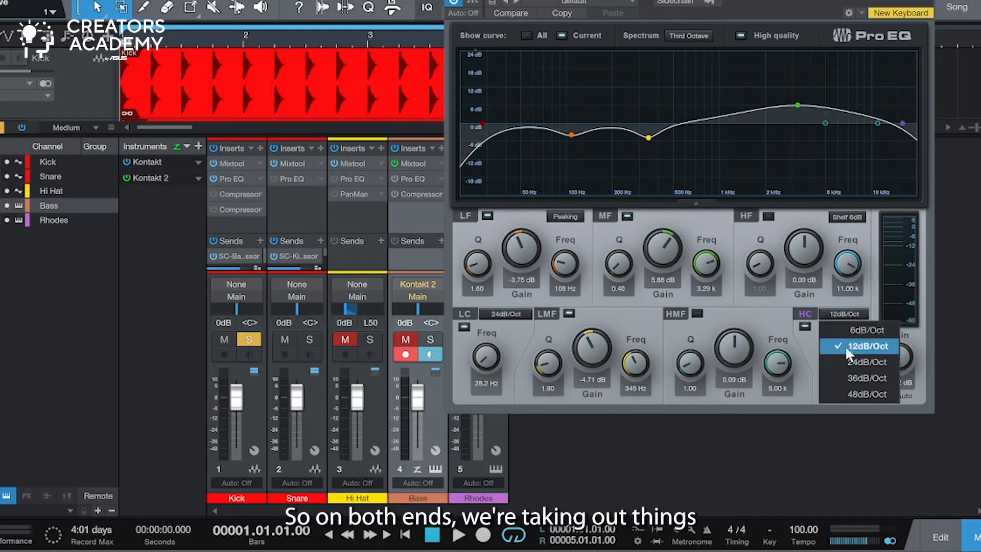
pyautogui.click(845, 345)
pyautogui.click(849, 315)
pyautogui.click(849, 355)
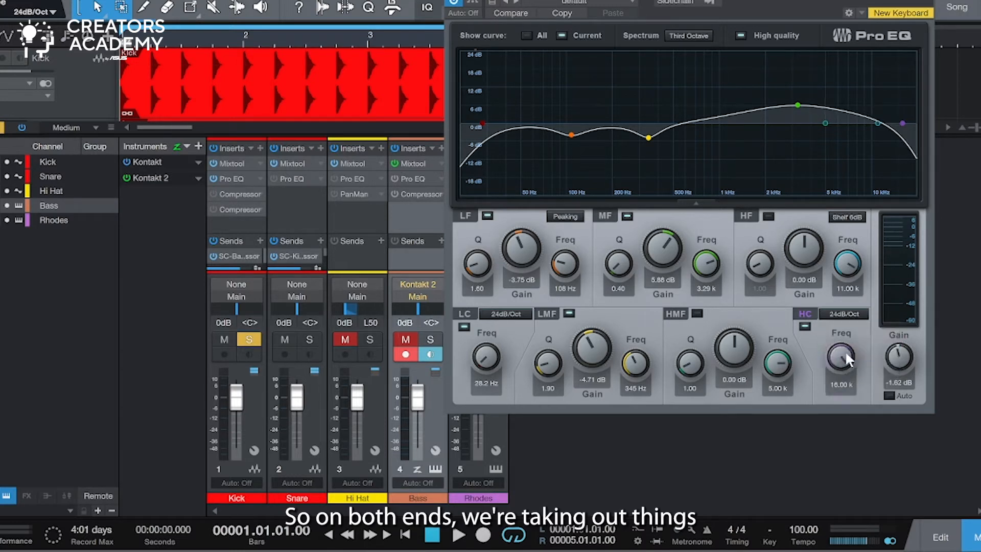
# Lower the high cut frequency to 10.57 kHz while auditioning the kick.
pyautogui.moveTo(843, 352); pyautogui.dragTo(844, 360)
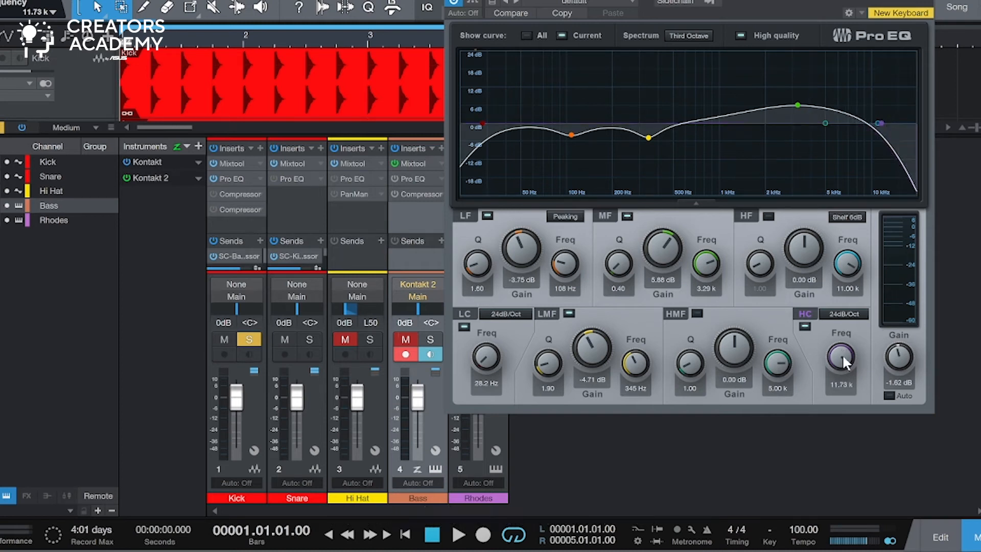
pyautogui.press('space')
pyautogui.moveTo(842, 354); pyautogui.dragTo(843, 357)
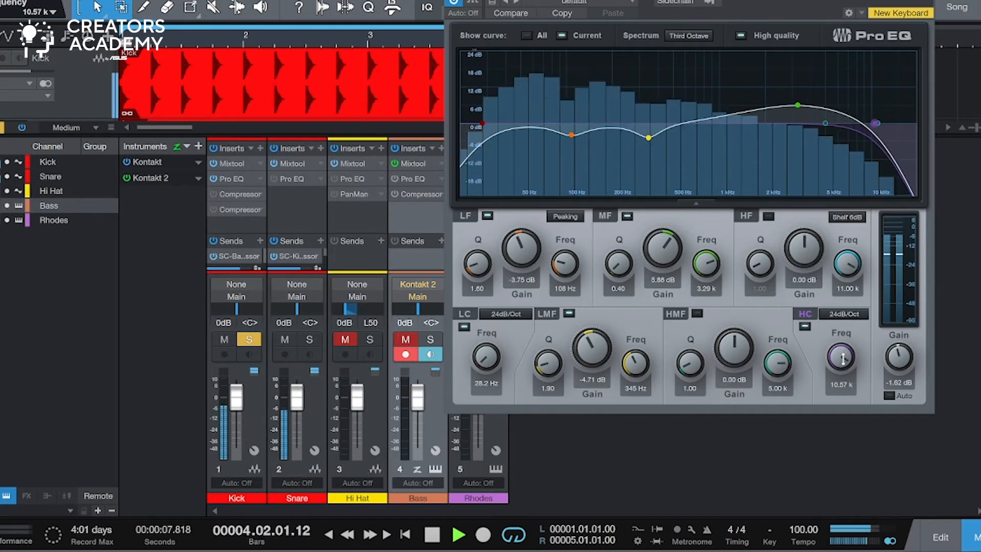
pyautogui.press('space')
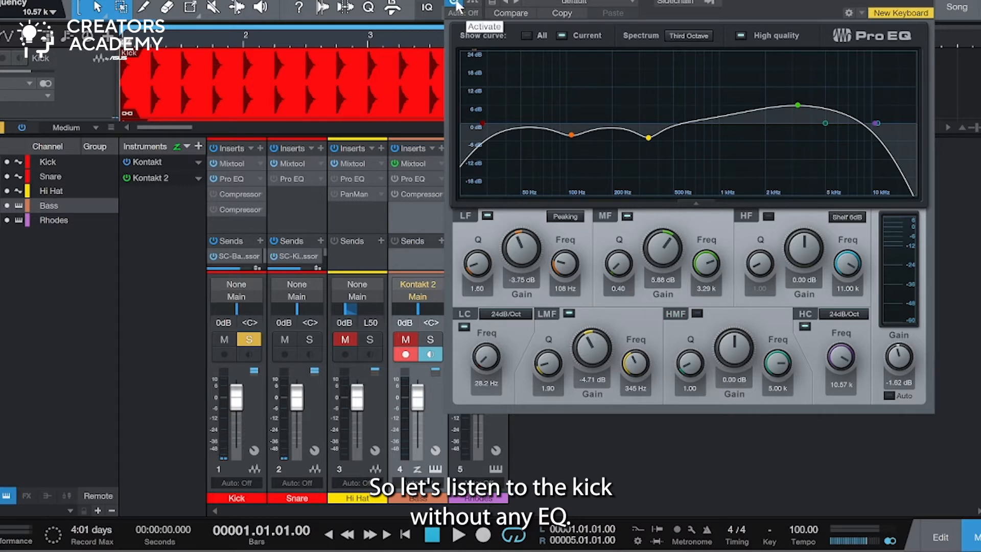
# Compare the kick with the Pro EQ bypassed and active during playback, and close the EQ window.
pyautogui.click(456, 5)
pyautogui.press('space')
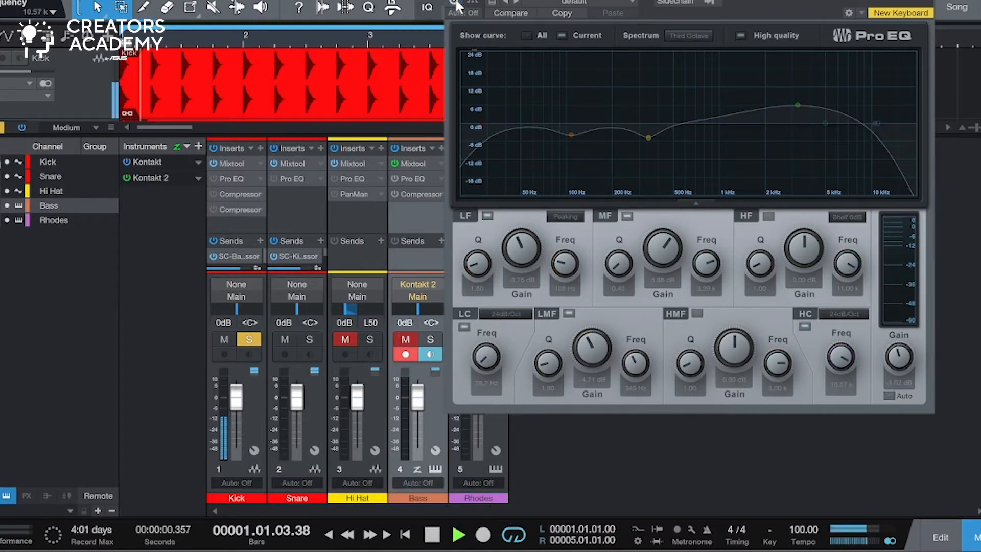
pyautogui.press('space')
pyautogui.press('space')
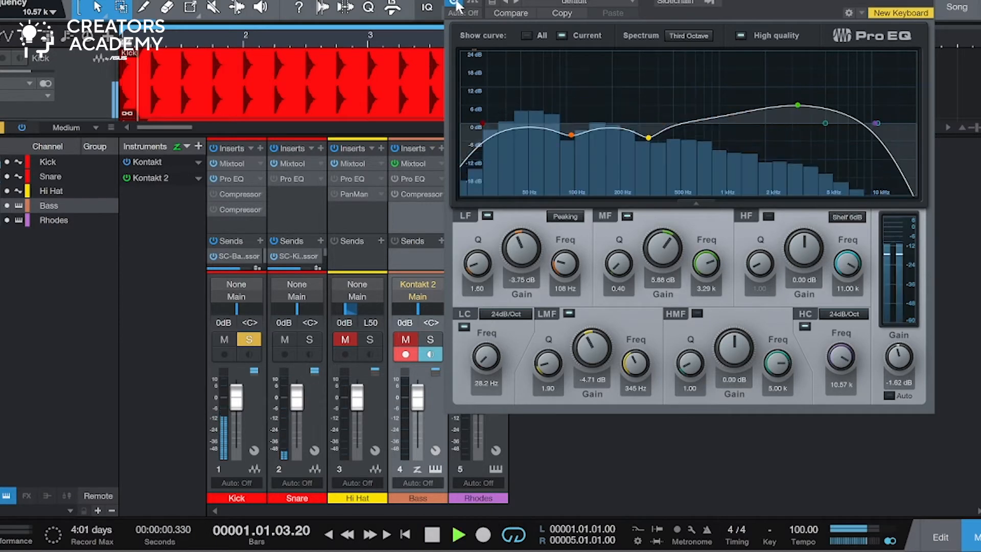
pyautogui.click(455, 4)
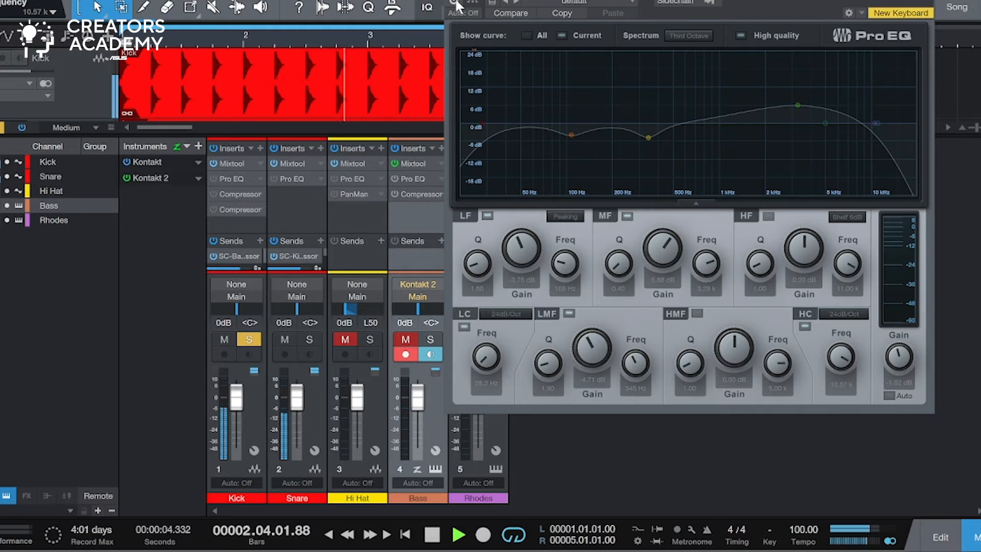
pyautogui.click(454, 5)
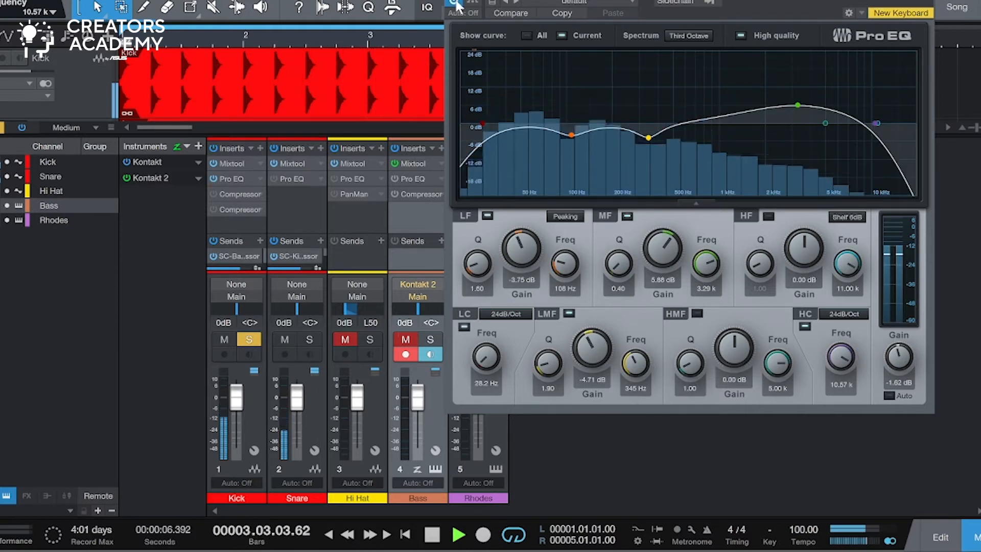
pyautogui.press('space')
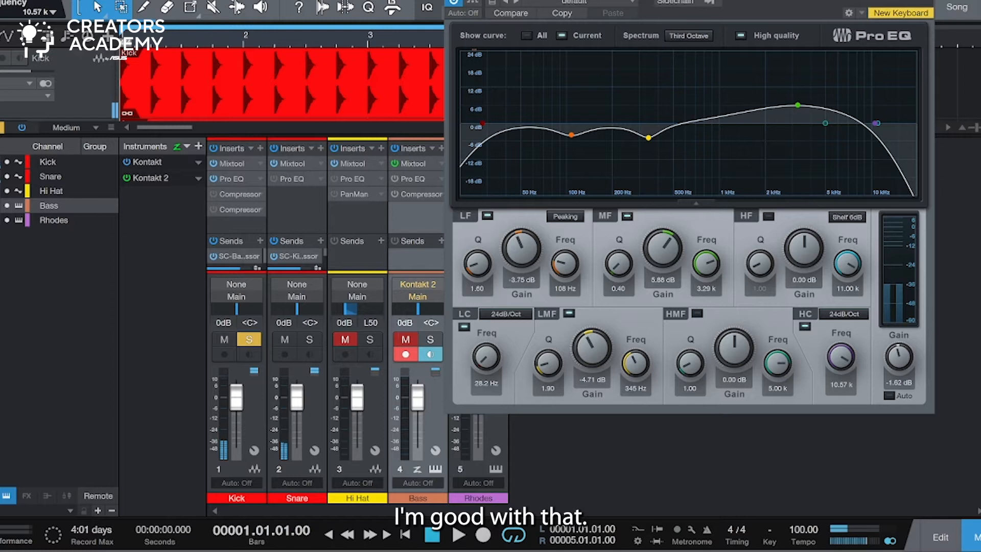
pyautogui.click(927, 1)
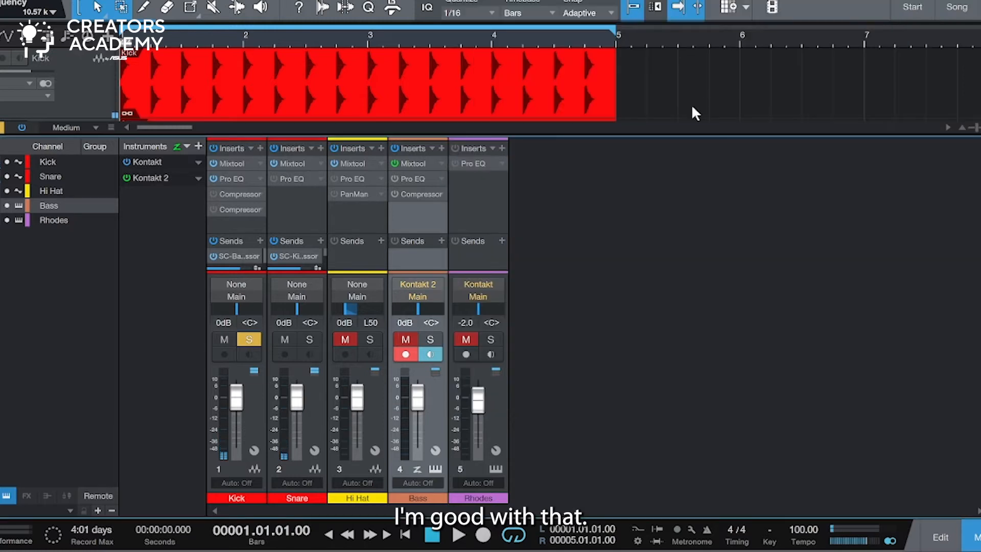
# Activate the first Compressor on the Kick channel and open its settings.
pyautogui.click(213, 194)
pyautogui.click(225, 194)
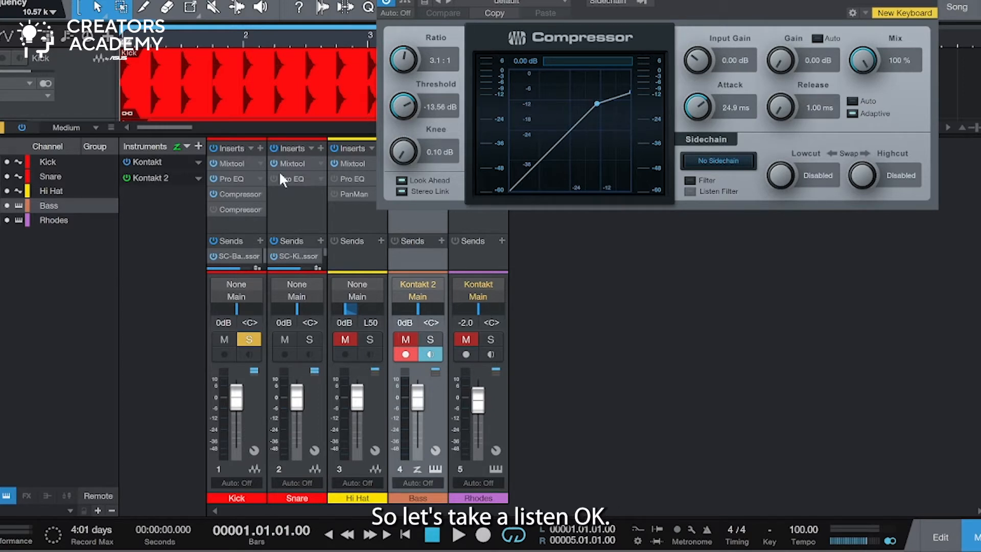
# Compare the kick with its compressor bypassed and active during playback.
pyautogui.press('space')
pyautogui.moveTo(495, 105)
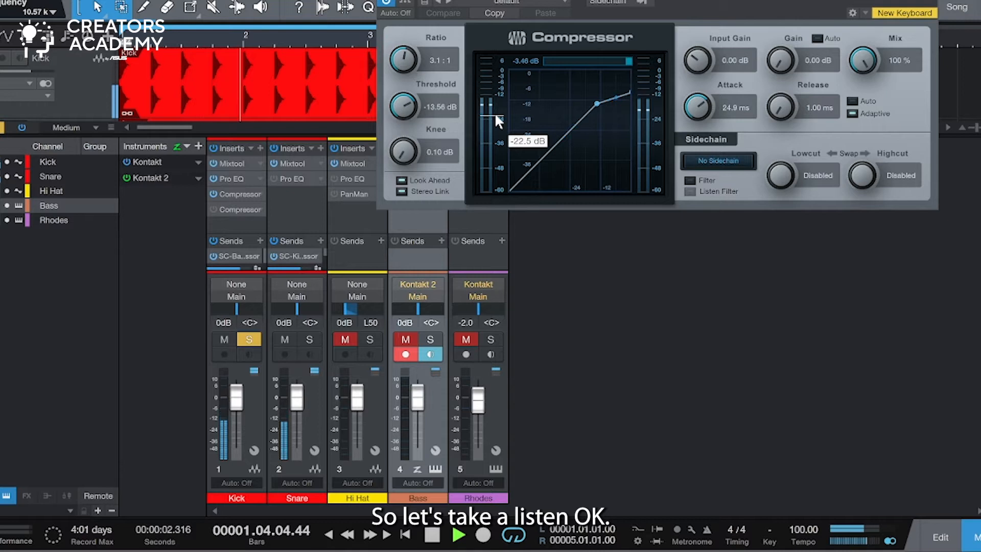
pyautogui.click(387, 7)
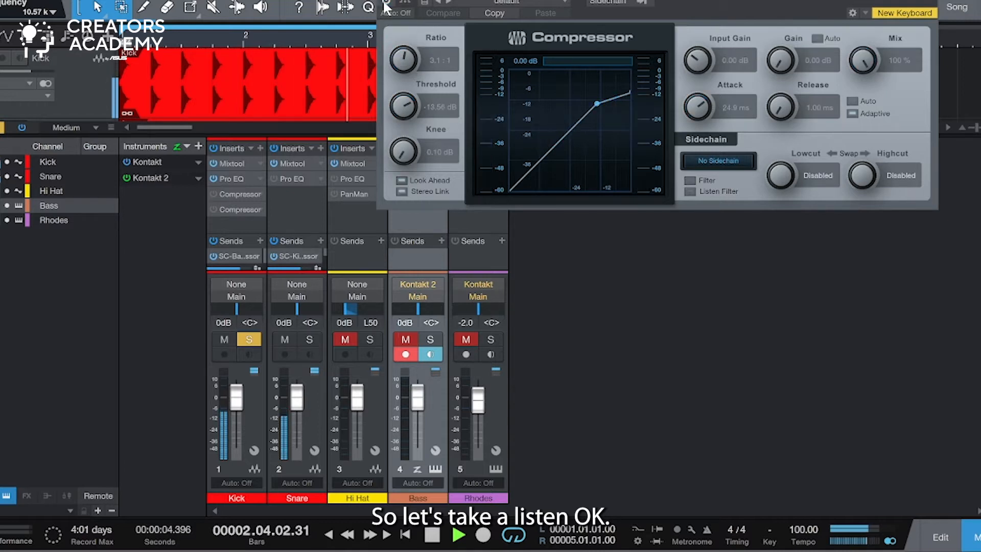
pyautogui.click(387, 6)
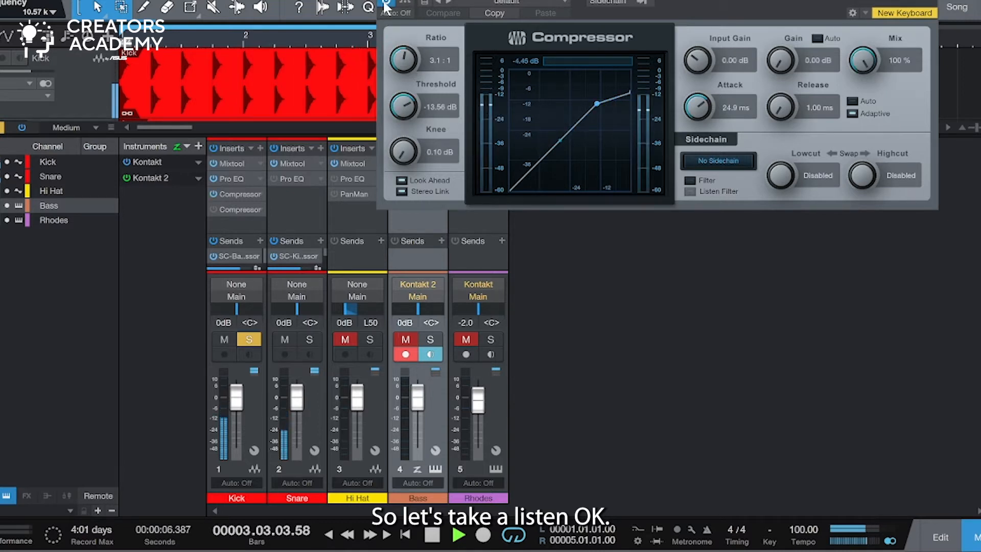
pyautogui.press('space')
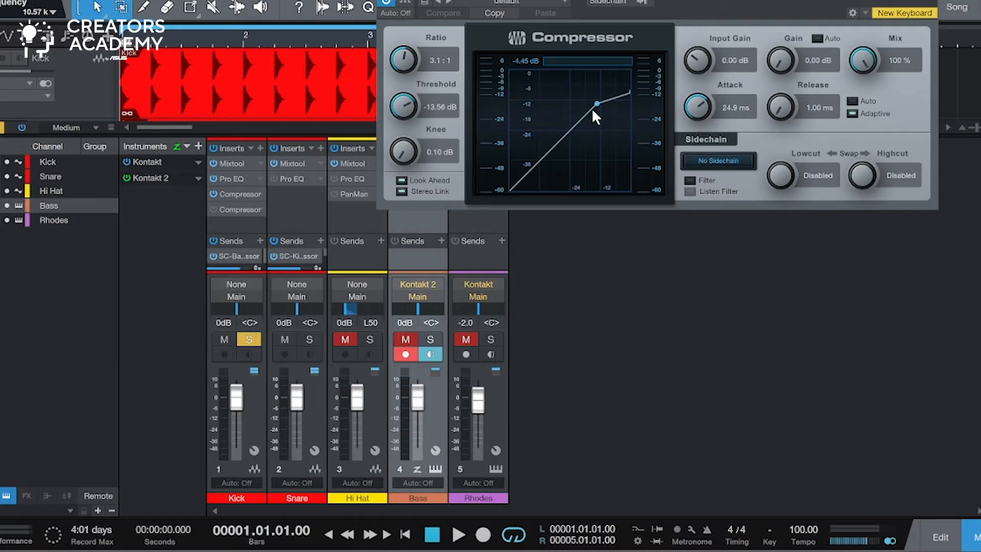
# Set the Kick compressor's release to 156.7 ms and attack to 0.10 ms, and start playback to audition the kick.
pyautogui.click(700, 111)
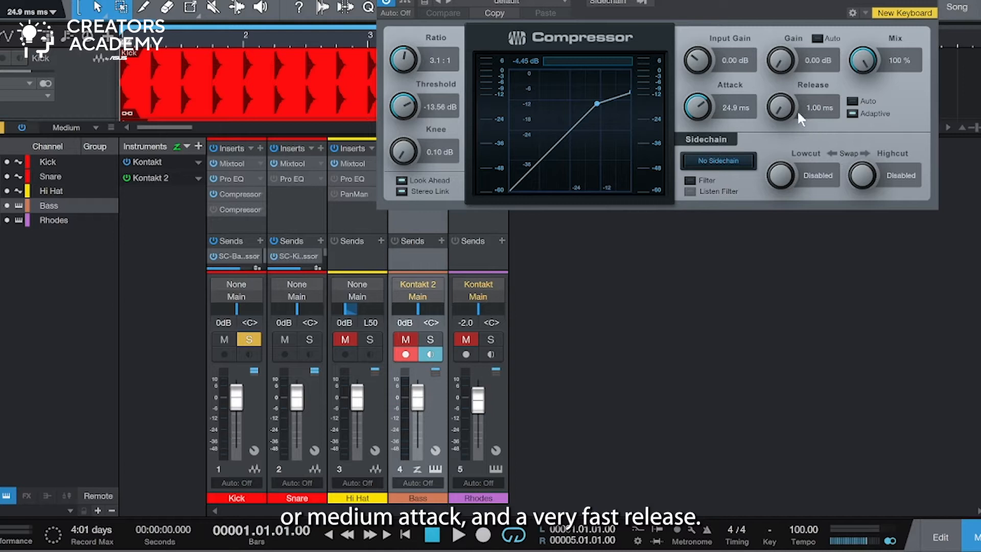
pyautogui.moveTo(780, 109); pyautogui.dragTo(782, 18)
pyautogui.moveTo(694, 104); pyautogui.dragTo(649, 259)
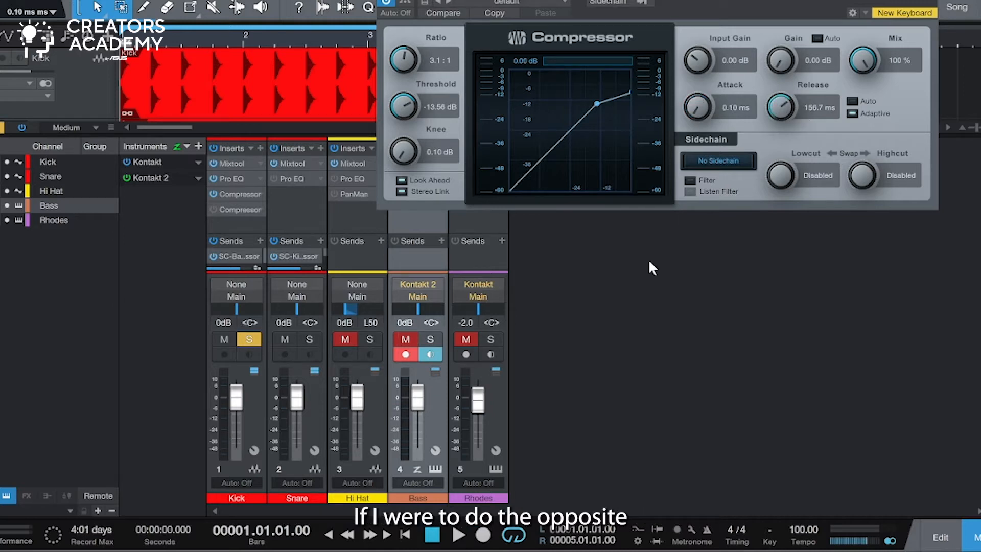
pyautogui.press('space')
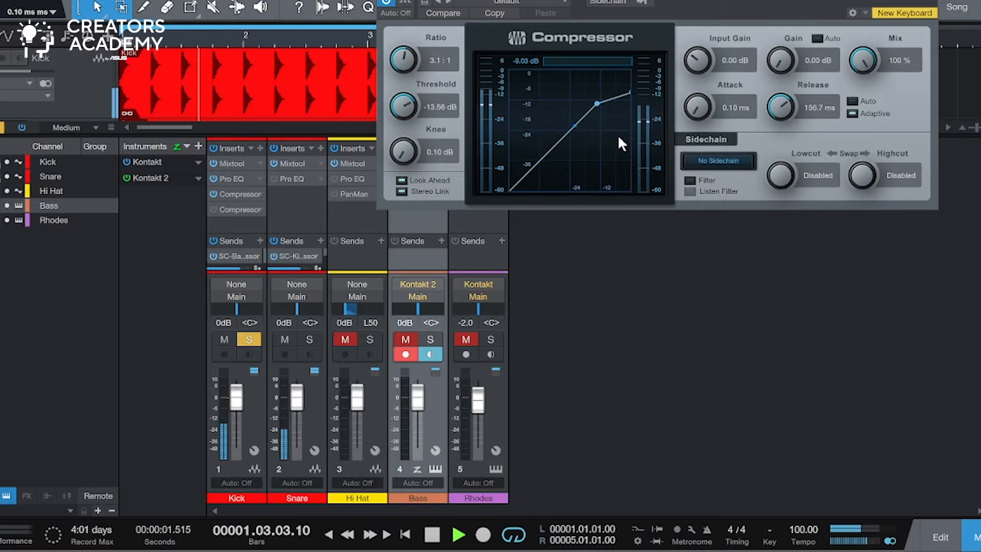
# Set the Kick compressor's attack to 22.9 ms and release to 1.00 ms while listening, and stop playback.
pyautogui.moveTo(694, 116); pyautogui.dragTo(700, 27)
pyautogui.moveTo(779, 107); pyautogui.dragTo(760, 236)
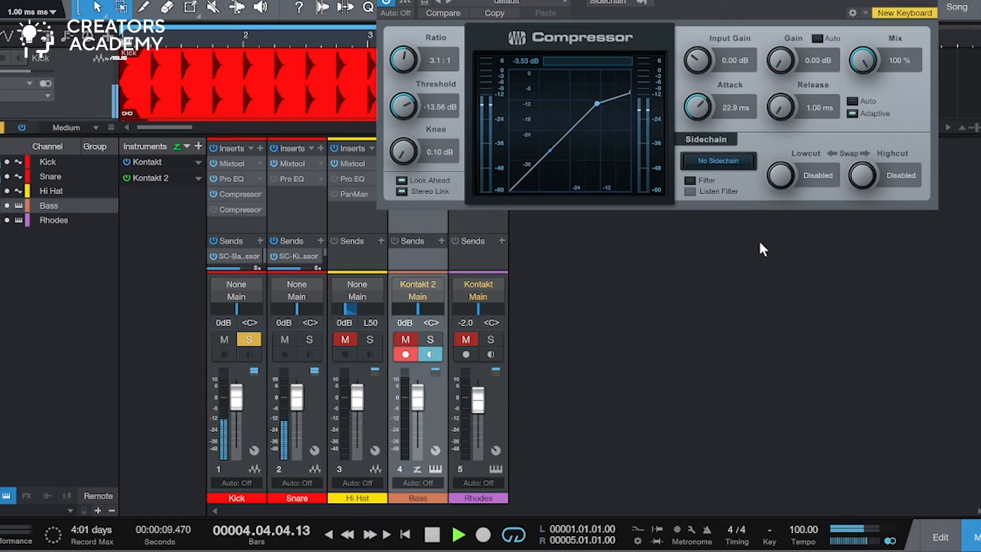
pyautogui.press('space')
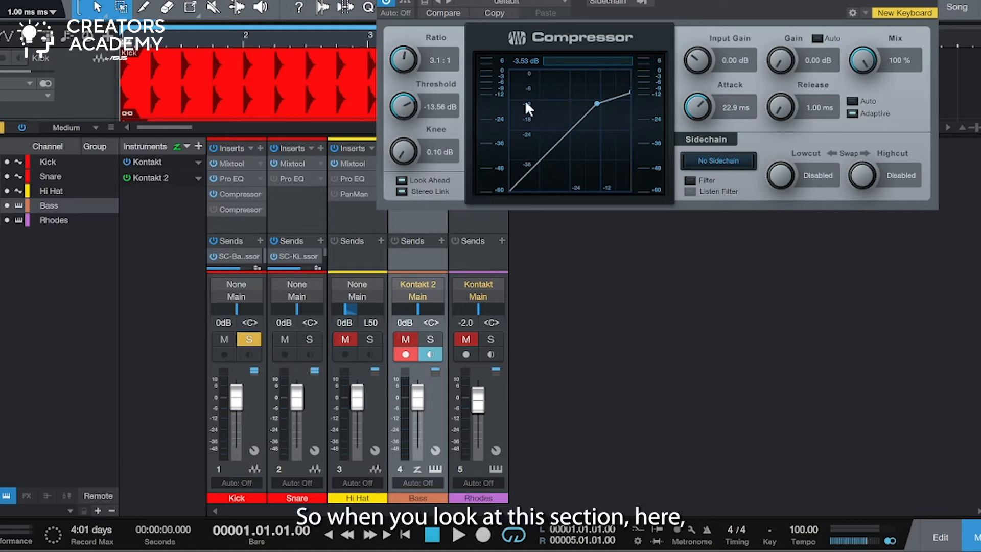
# Play the kick twice and examine how its signal moves along the compressor's threshold curve and gain reduction meter.
pyautogui.press('space')
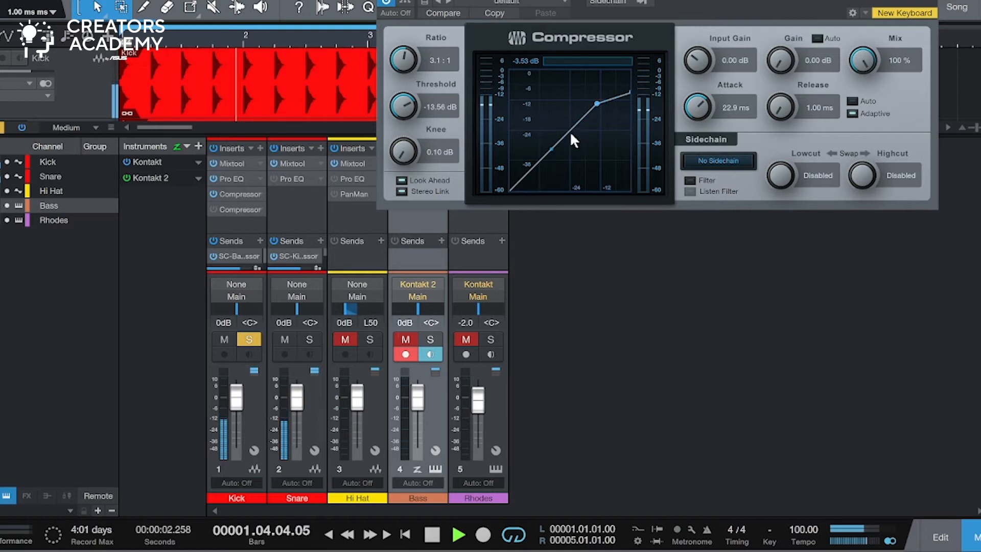
pyautogui.press('space')
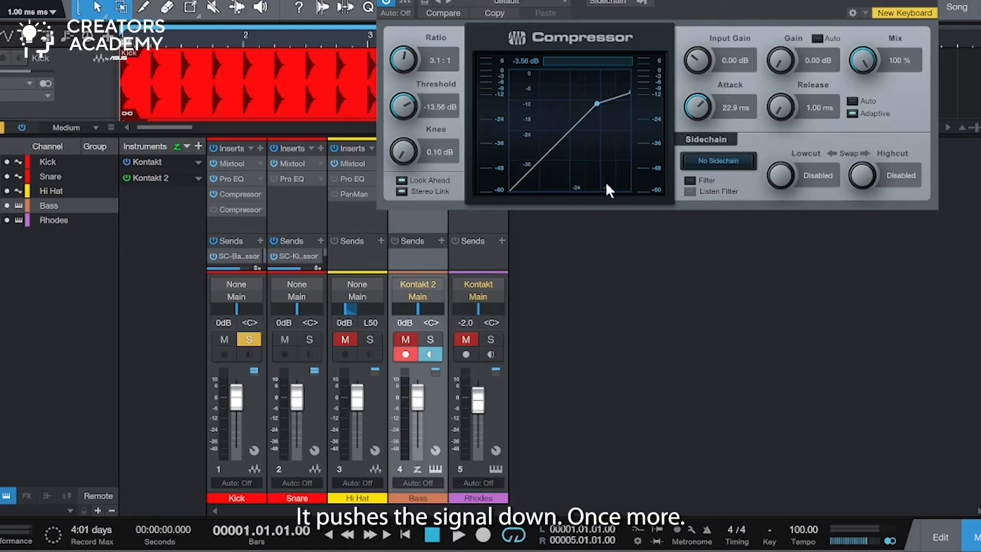
pyautogui.press('space')
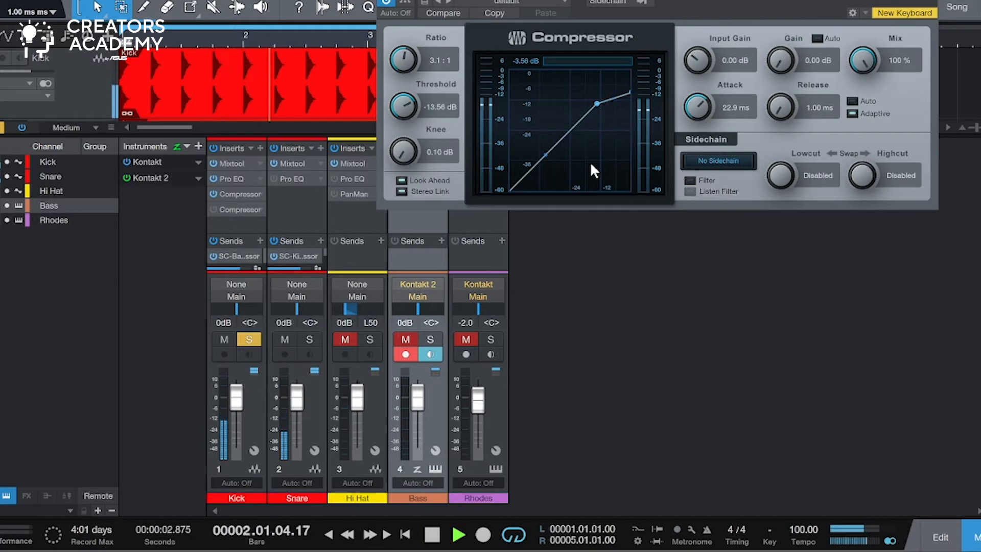
pyautogui.press('space')
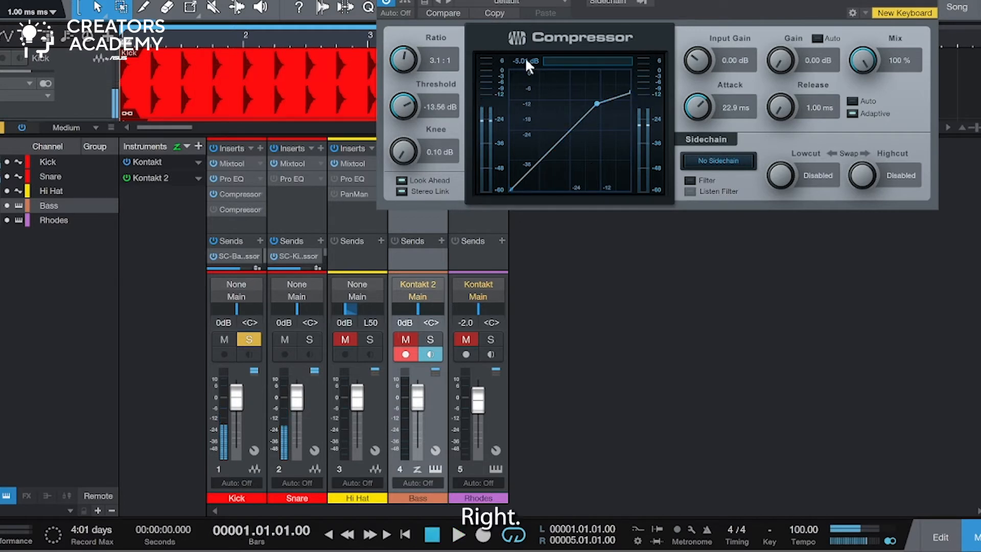
# Audition the kick with the compressor threshold at -11.16 dB, -28.44 dB and -39.00 dB.
pyautogui.moveTo(408, 108); pyautogui.dragTo(408, 105)
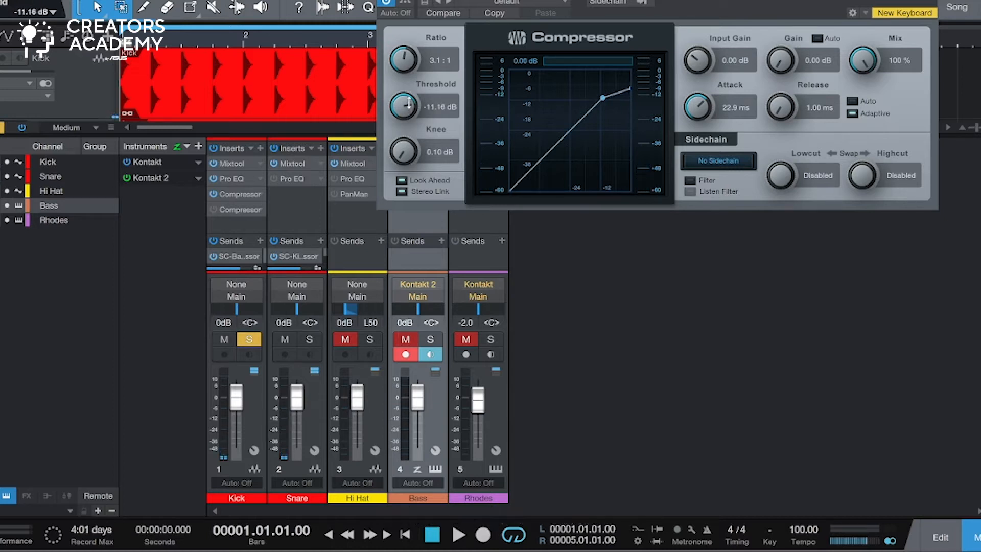
pyautogui.press('space')
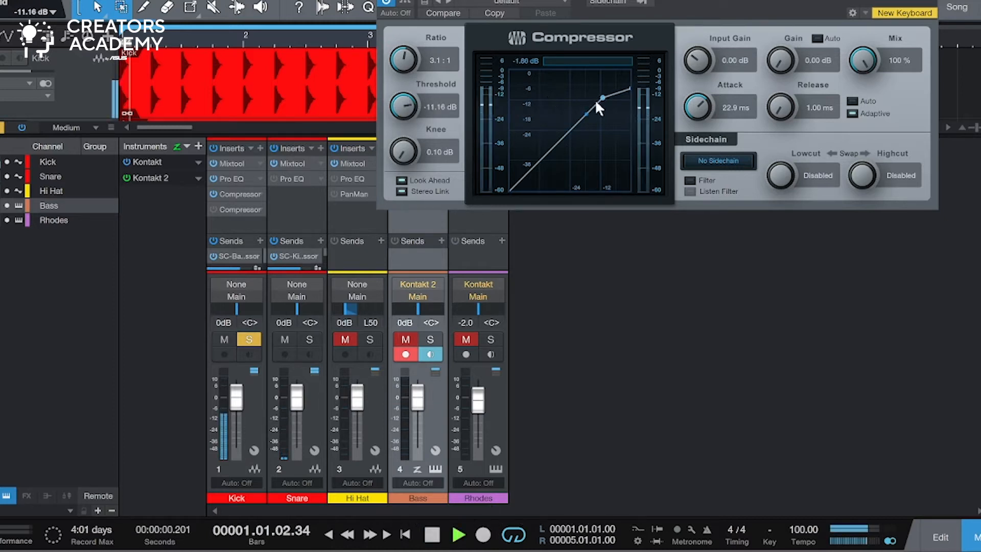
pyautogui.press('space')
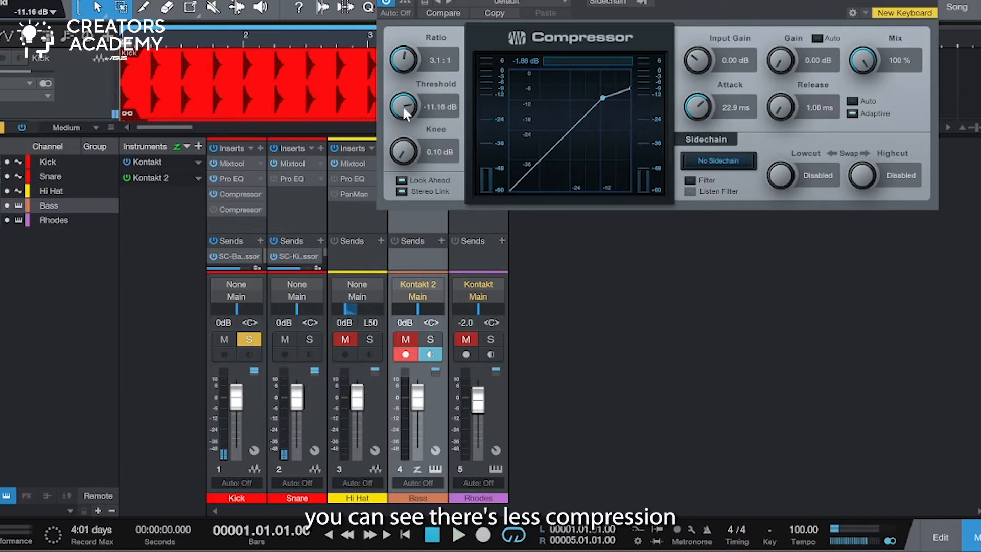
pyautogui.moveTo(402, 105); pyautogui.dragTo(397, 155)
pyautogui.press('space')
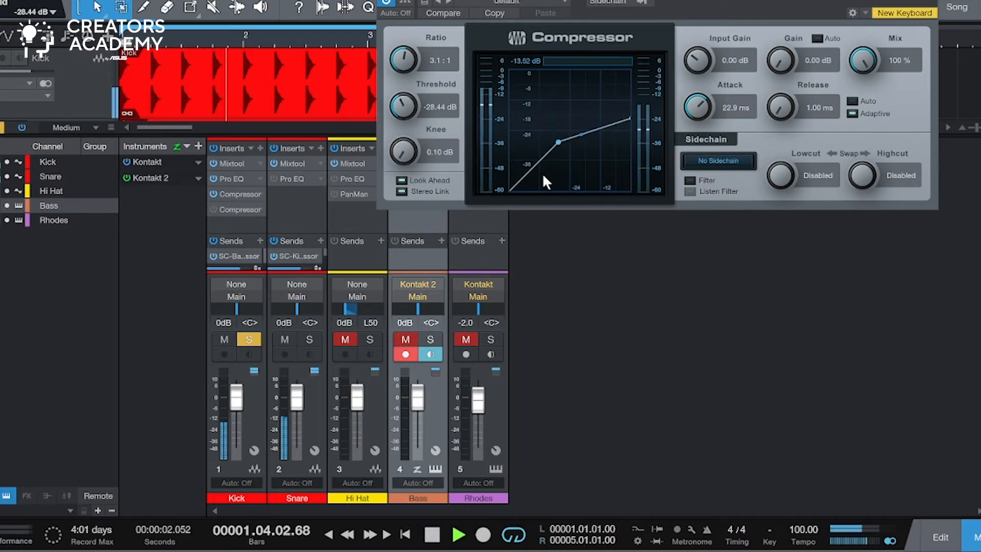
pyautogui.moveTo(405, 108); pyautogui.dragTo(397, 133)
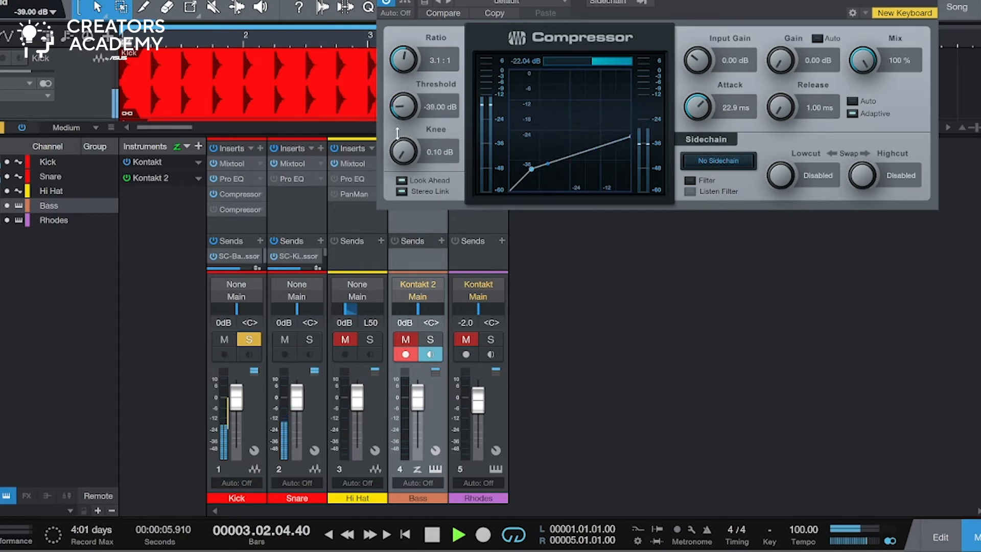
pyautogui.press('space')
# Set the Kick compressor's threshold to -12.36 dB and compare the kick with the compressor bypassed and active.
pyautogui.moveTo(396, 103); pyautogui.dragTo(401, 29)
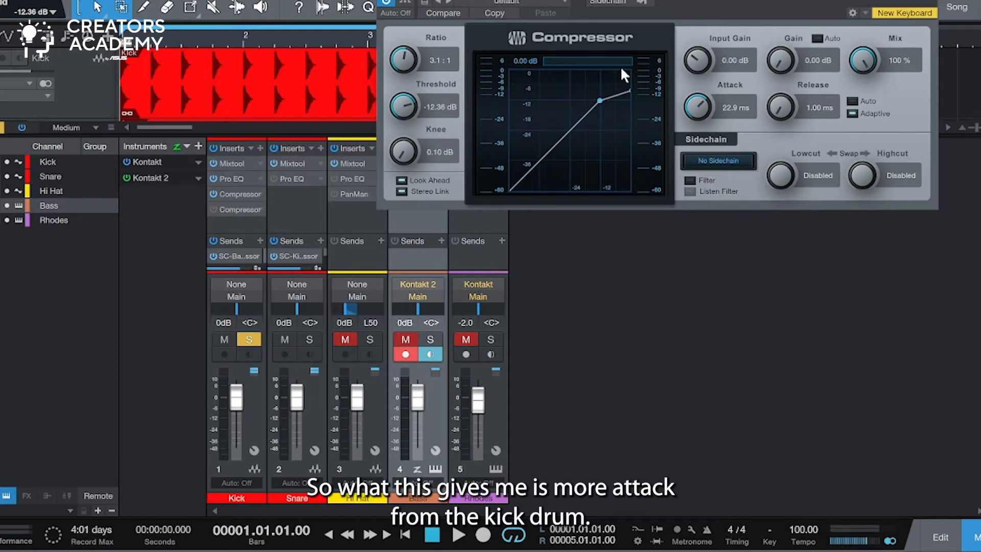
pyautogui.click(387, 3)
pyautogui.press('space')
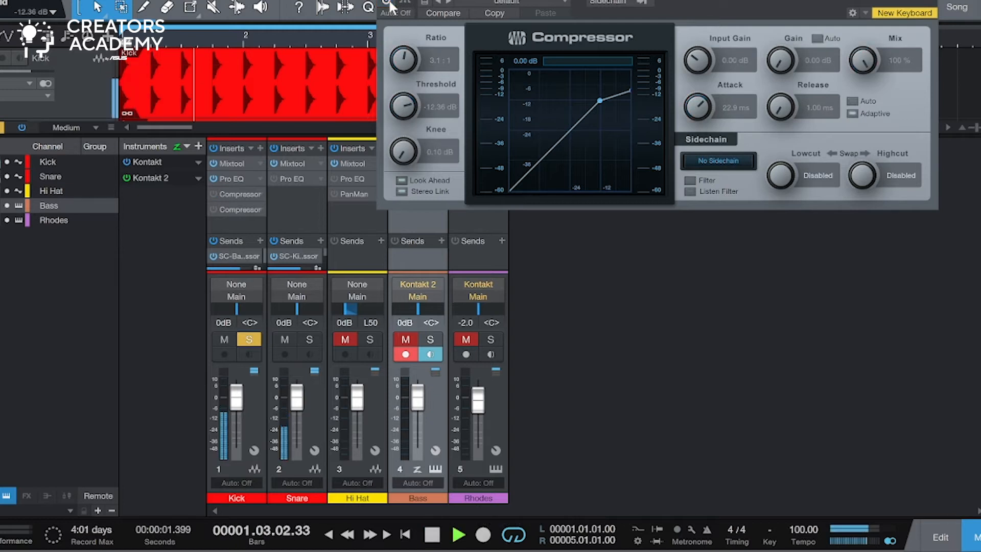
pyautogui.click(387, 3)
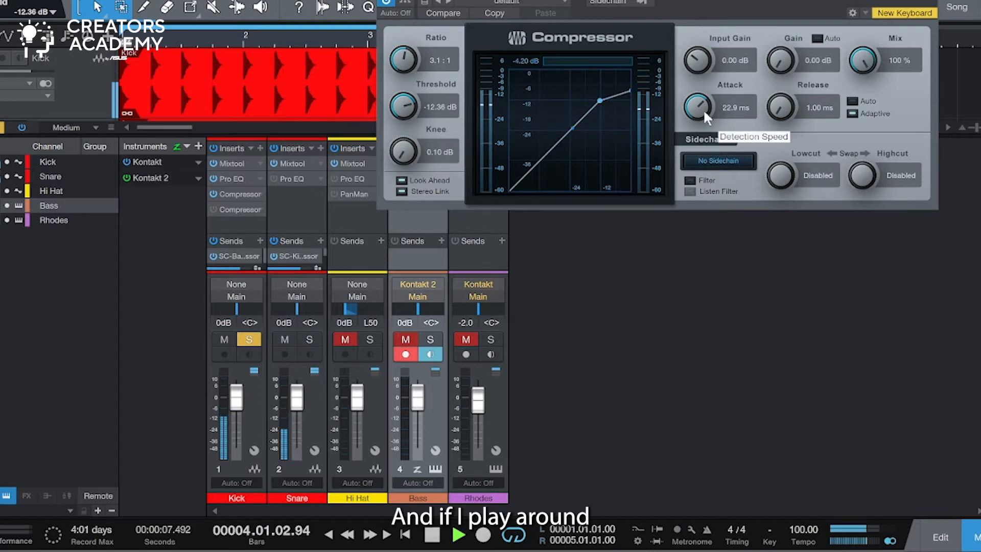
# Try a 0.11 ms attack with a slower release during playback, and settle on a 20.2 ms attack and 1.00 ms release.
pyautogui.moveTo(704, 109); pyautogui.dragTo(750, 238)
pyautogui.moveTo(779, 108); pyautogui.dragTo(795, 40)
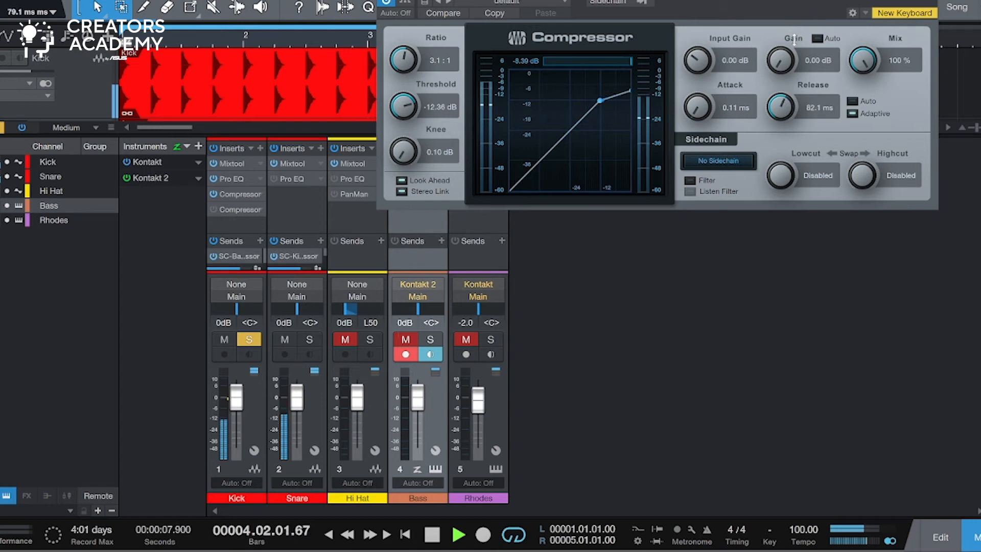
pyautogui.moveTo(690, 110); pyautogui.dragTo(694, 24)
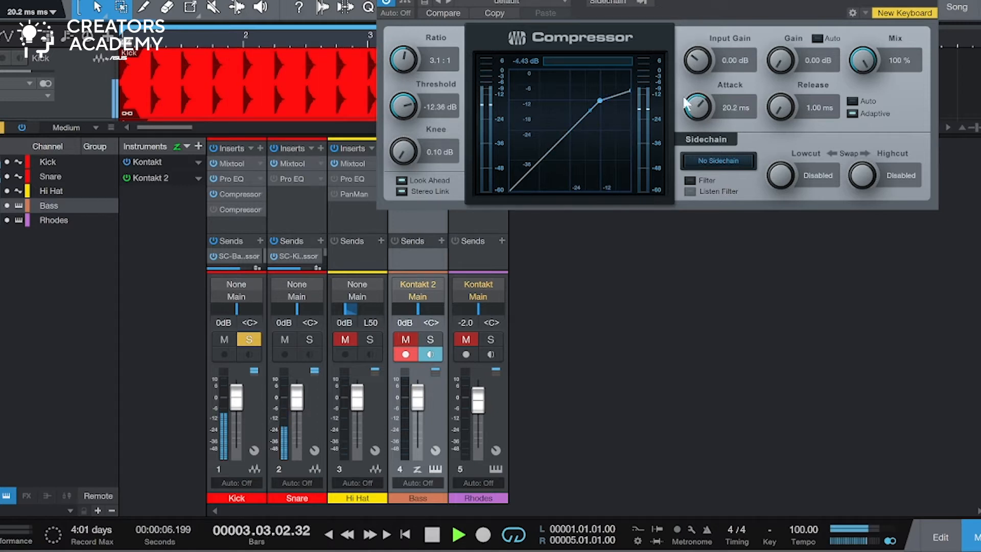
pyautogui.press('space')
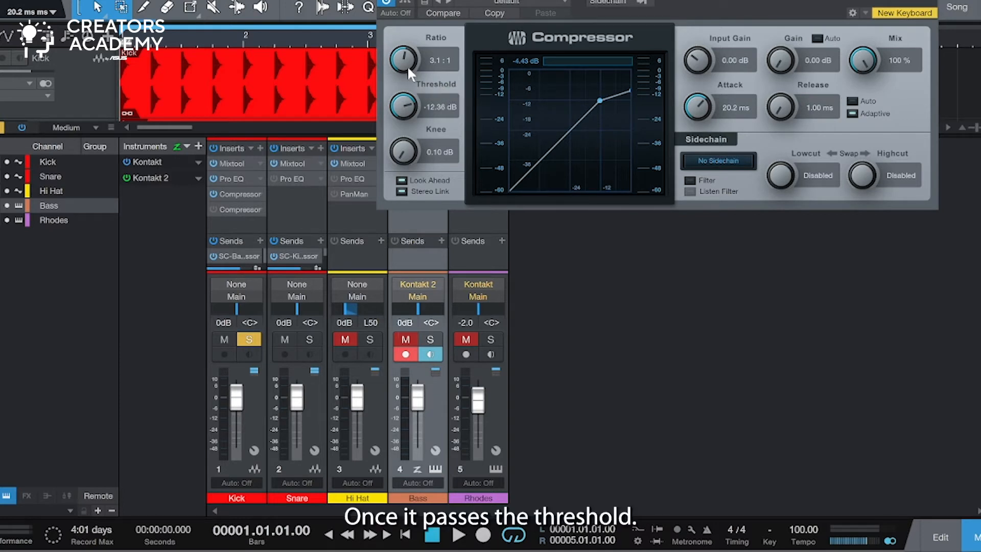
# Audition the kick with a compressor ratio of 20.0 : 1, and bring the ratio down to 3.0 : 1 during playback.
pyautogui.moveTo(400, 59); pyautogui.dragTo(400, 15)
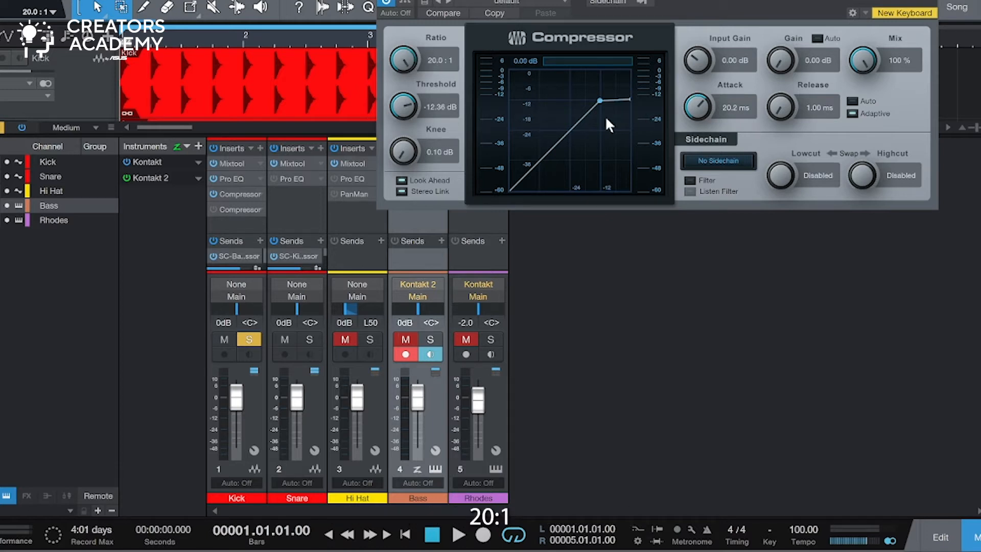
pyautogui.press('space')
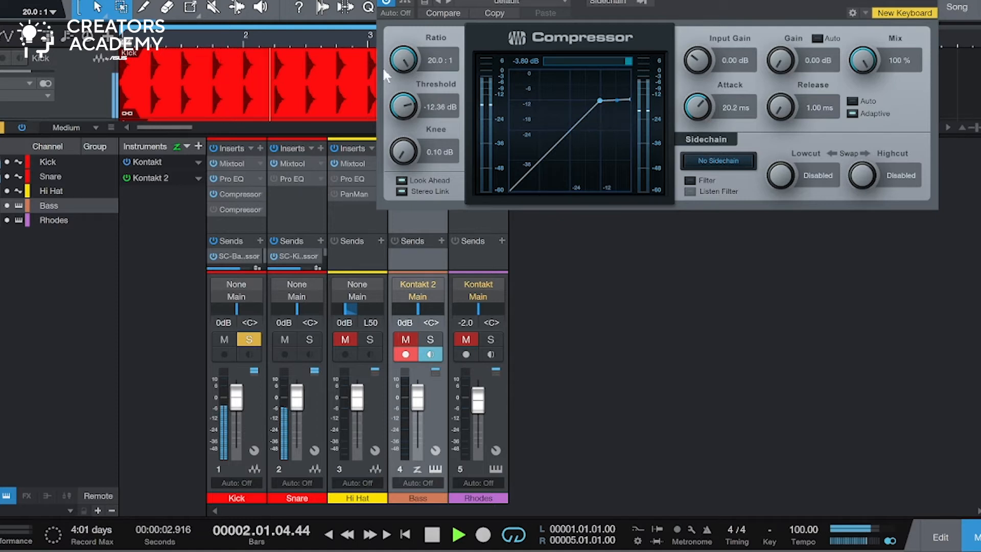
pyautogui.moveTo(397, 63); pyautogui.dragTo(394, 124)
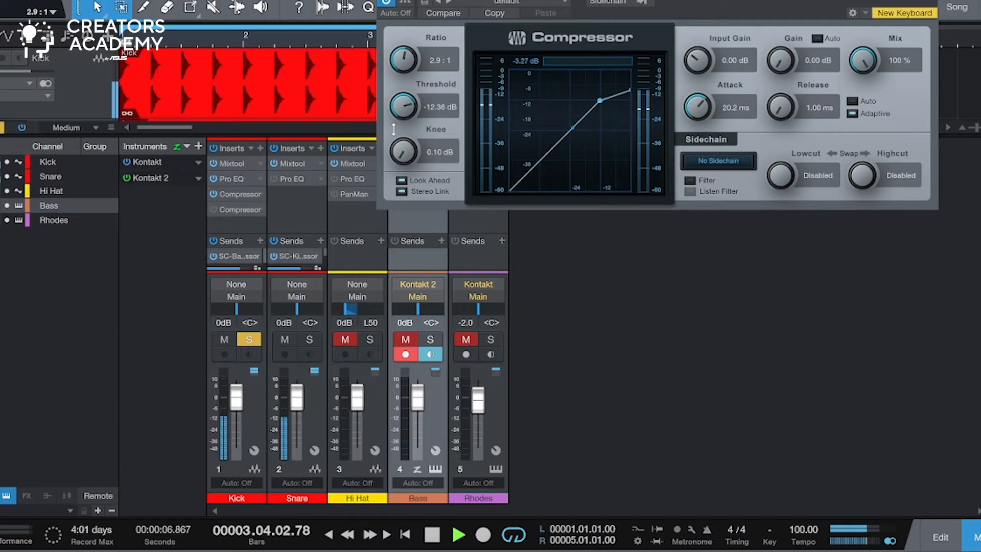
pyautogui.moveTo(393, 128); pyautogui.dragTo(393, 125)
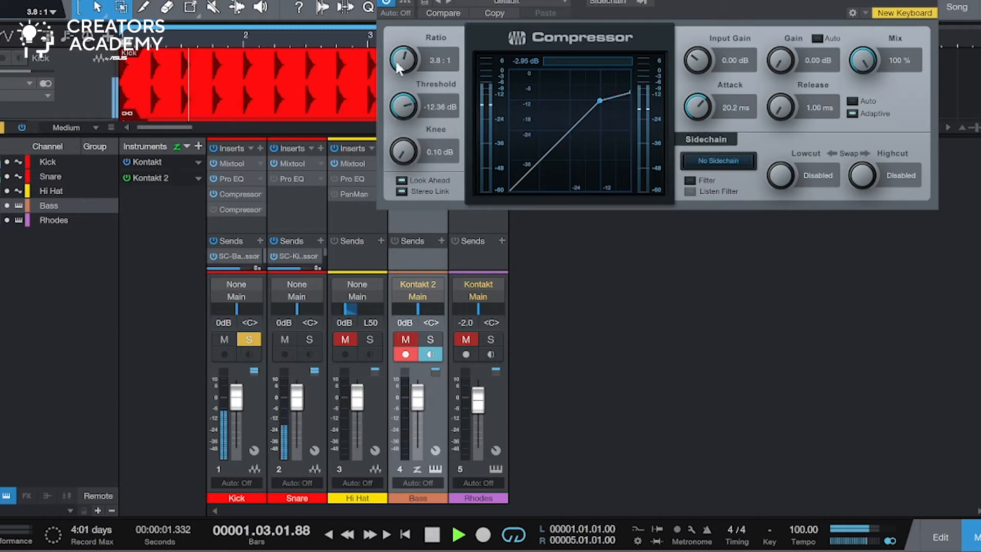
pyautogui.moveTo(399, 67); pyautogui.dragTo(401, 98)
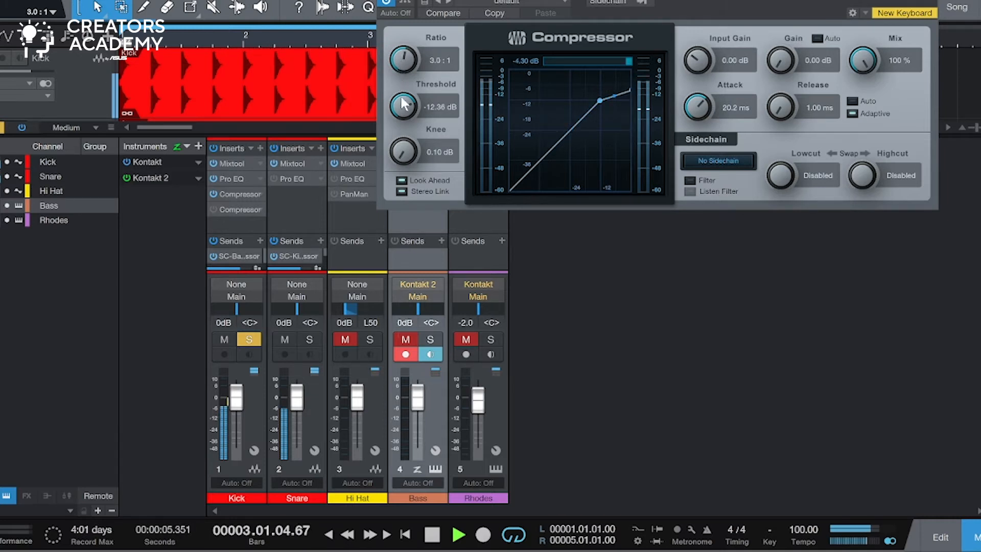
pyautogui.press('space')
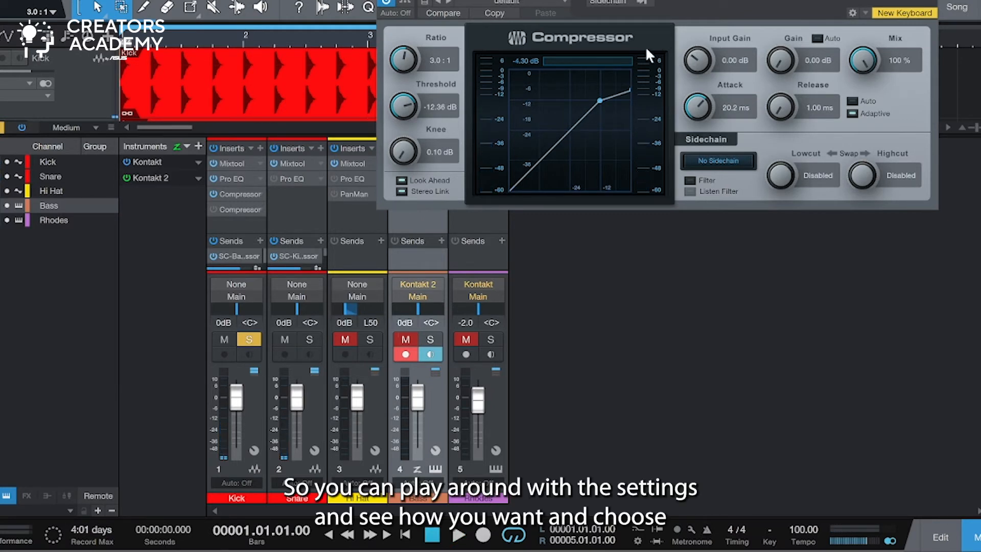
# Close the Kick's compressor window, and solo the Snare channel to audition it together with the kick.
pyautogui.moveTo(682, 12); pyautogui.dragTo(672, 47)
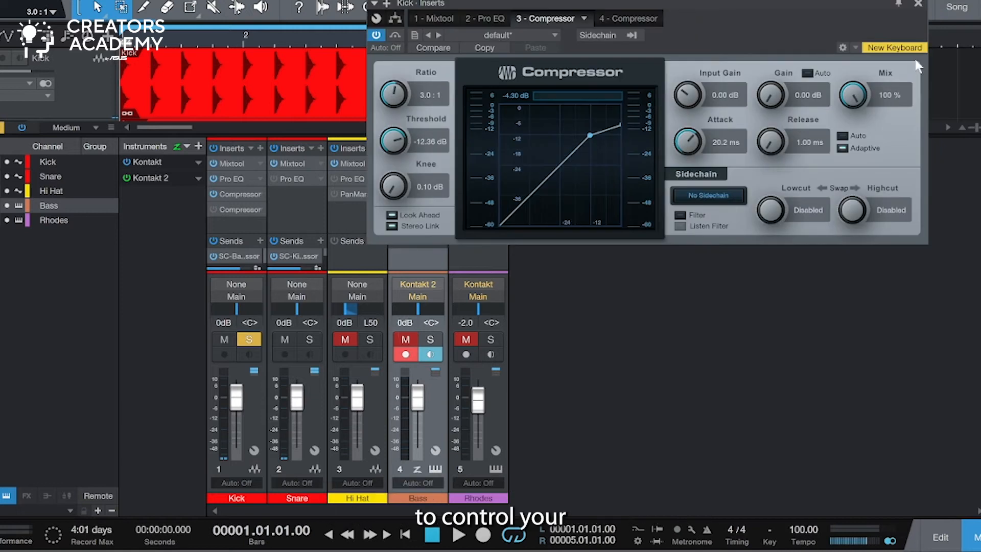
pyautogui.click(918, 5)
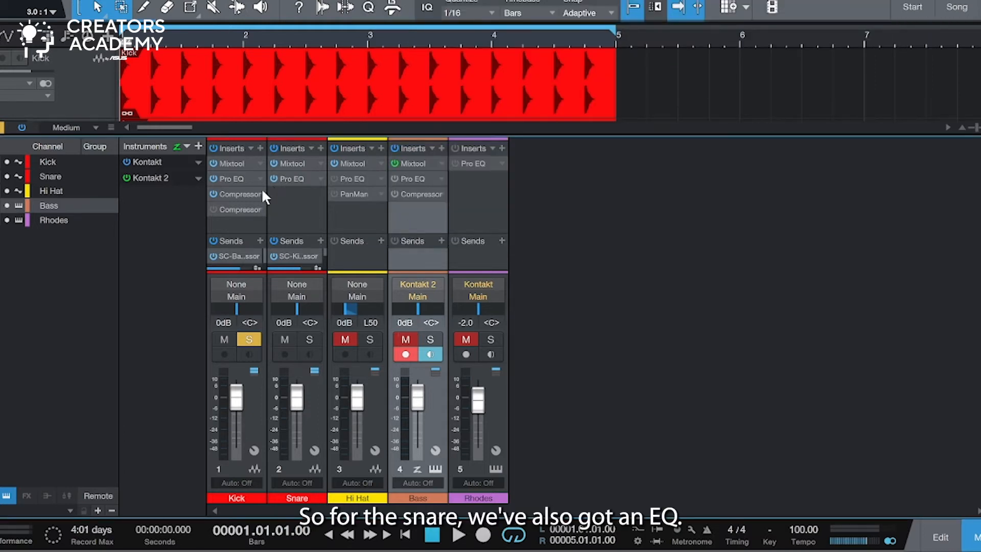
pyautogui.click(311, 339)
pyautogui.press('space')
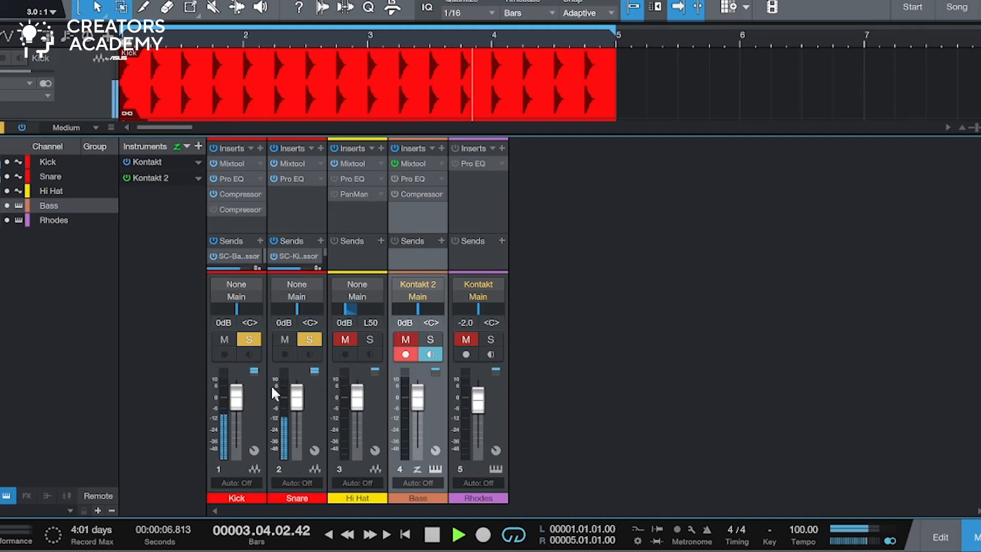
pyautogui.press('space')
# Open the Snare channel's Pro EQ and take the Kick off solo to play the snare alone.
pyautogui.click(298, 174)
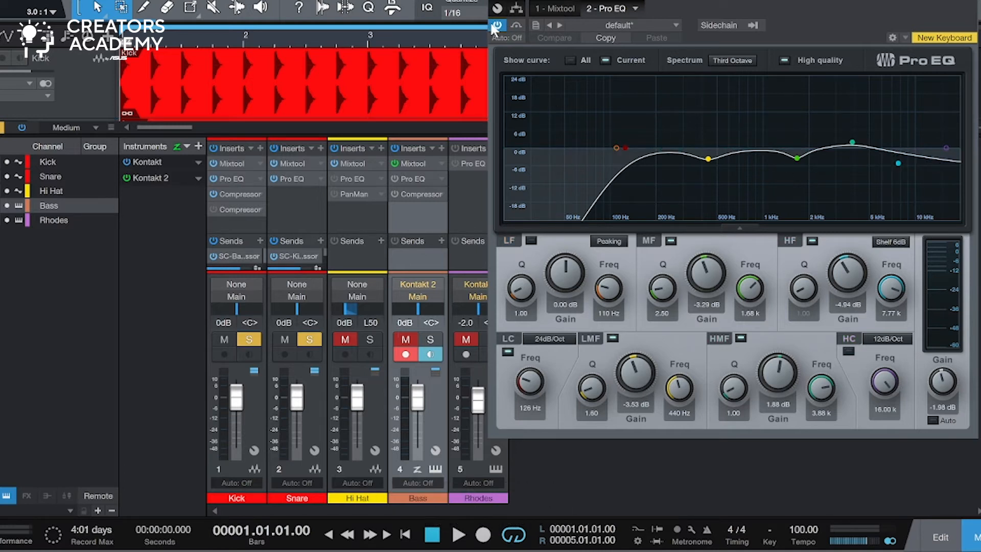
pyautogui.click(255, 340)
pyautogui.press('space')
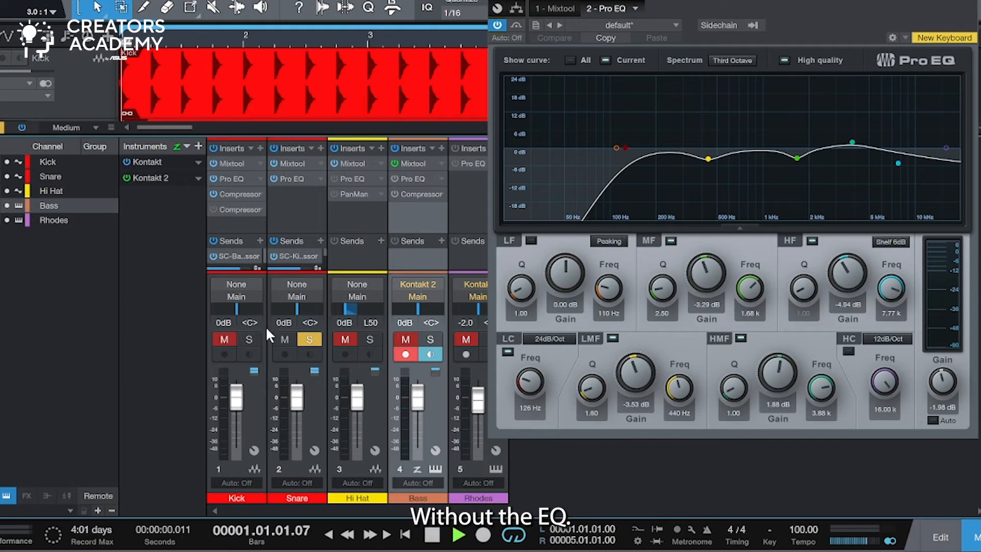
# Bypass and re-enable the Snare's Pro EQ during playback to compare the snare without and with EQ.
pyautogui.click(500, 20)
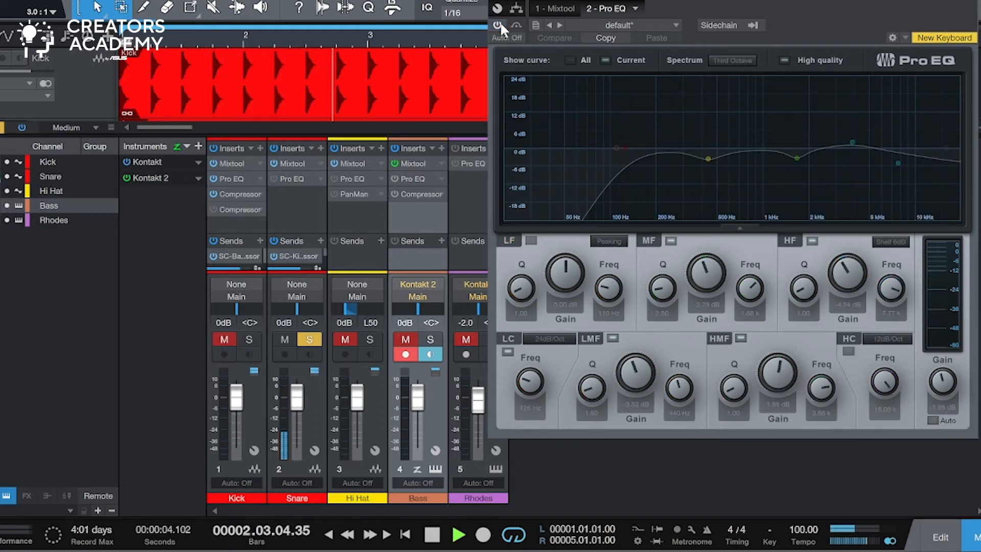
pyautogui.click(499, 20)
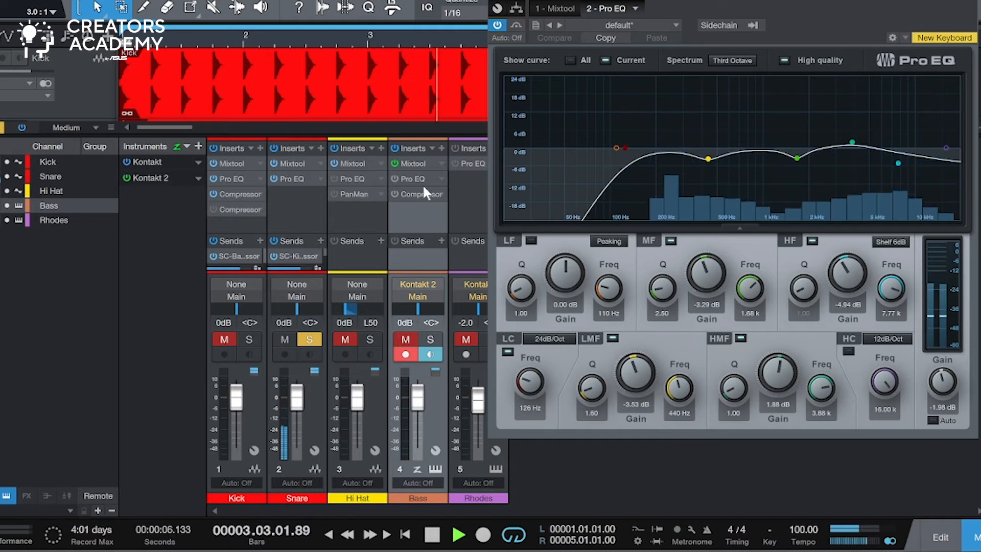
pyautogui.press('space')
# Solo the Kick alongside the Snare, close the Snare's Pro EQ window, and audition both drums together.
pyautogui.click(255, 338)
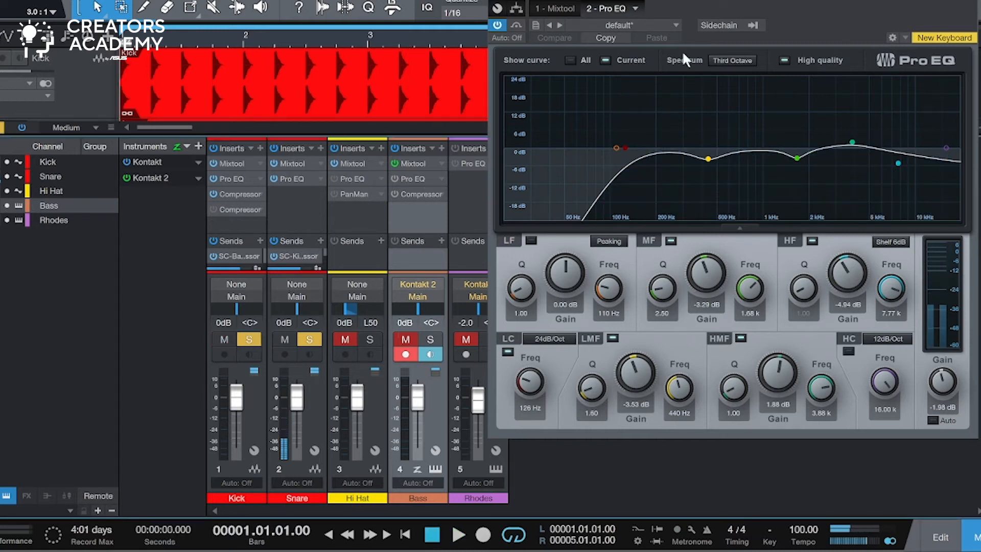
pyautogui.moveTo(685, 1); pyautogui.dragTo(622, 0)
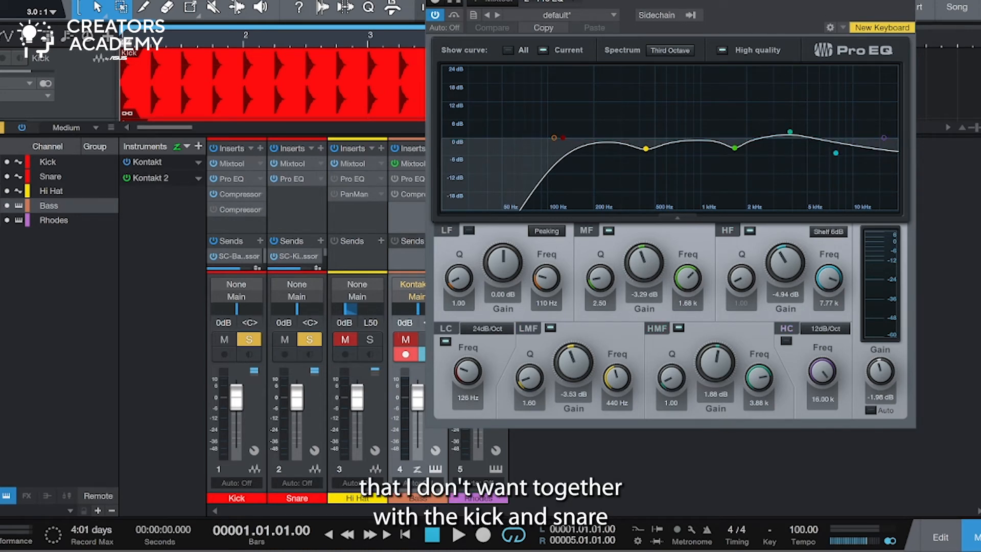
pyautogui.click(907, 1)
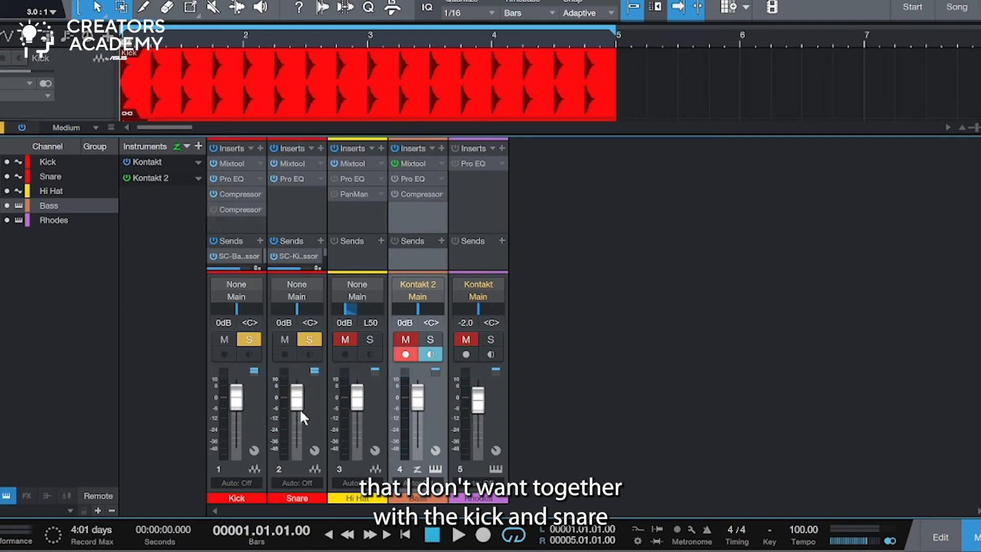
pyautogui.press('space')
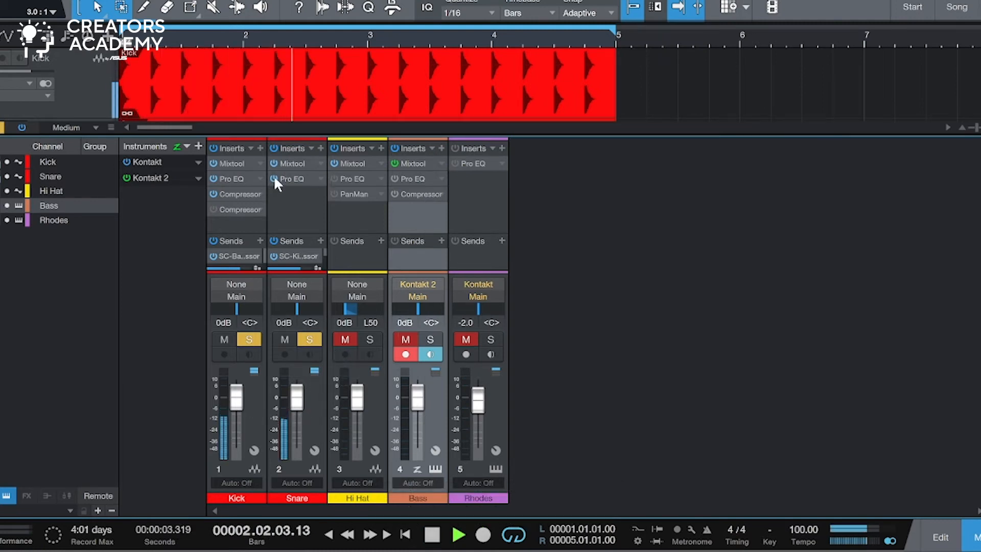
pyautogui.press('space')
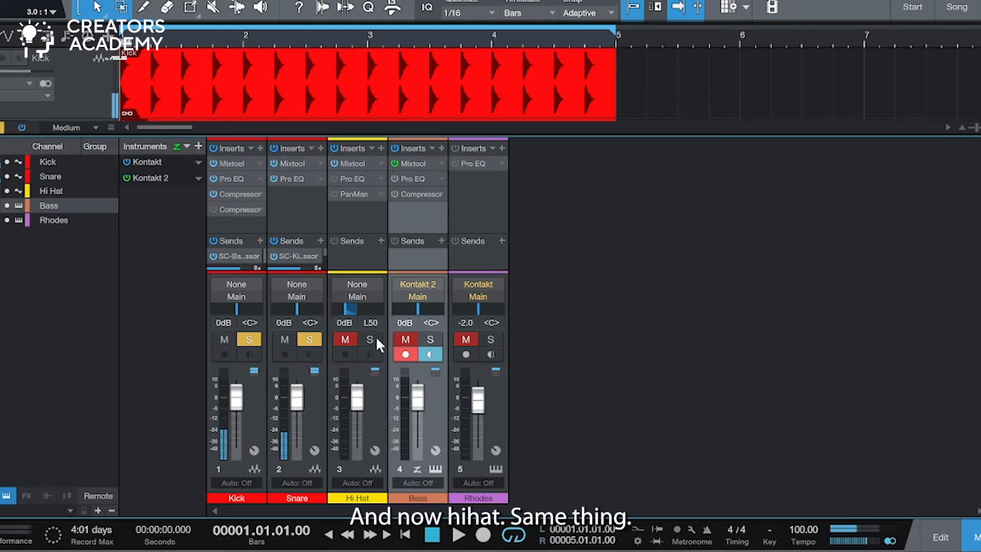
# Open and activate the Hi Hat's Pro EQ, and audition the Hi Hat soloed together with the kick and snare.
pyautogui.click(346, 179)
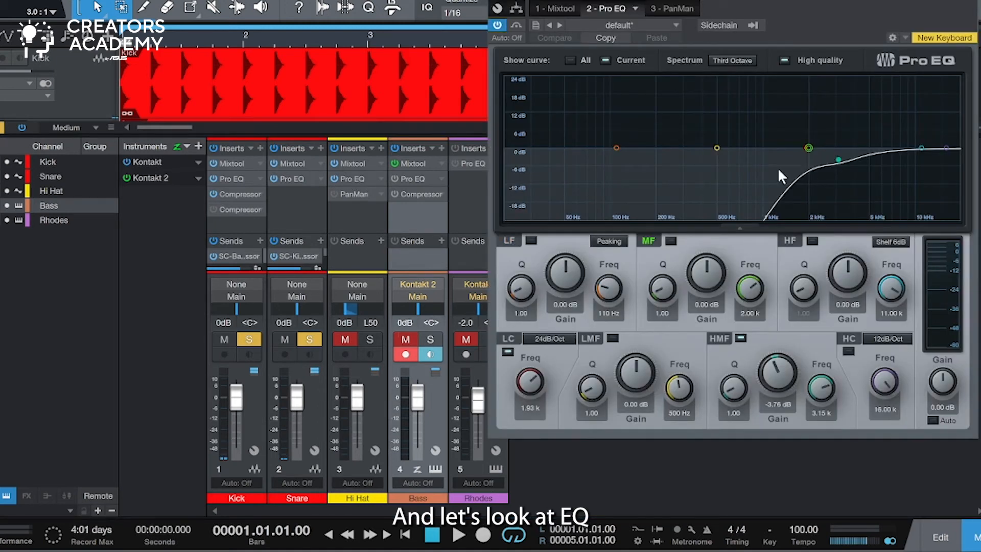
pyautogui.press('space')
pyautogui.click(361, 339)
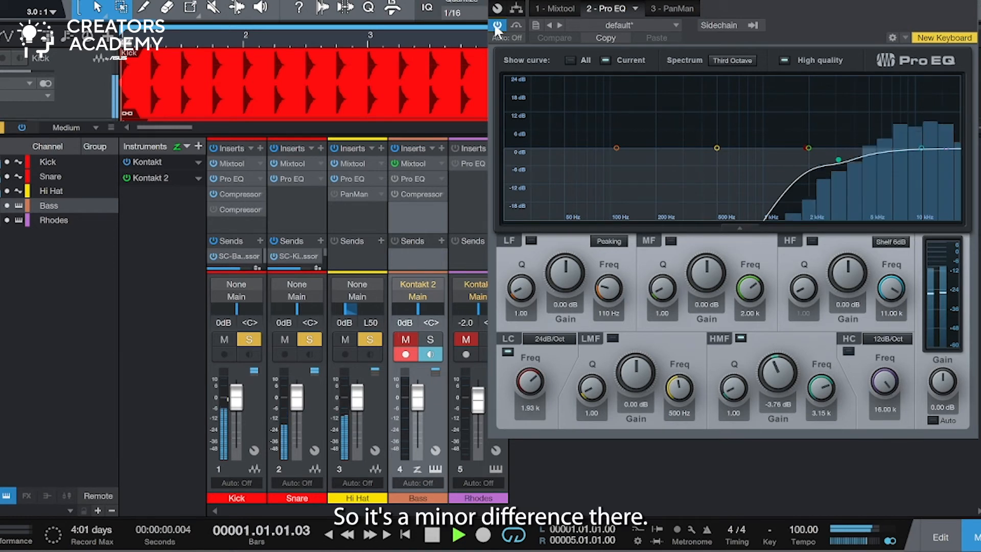
pyautogui.moveTo(724, 2); pyautogui.dragTo(687, 0)
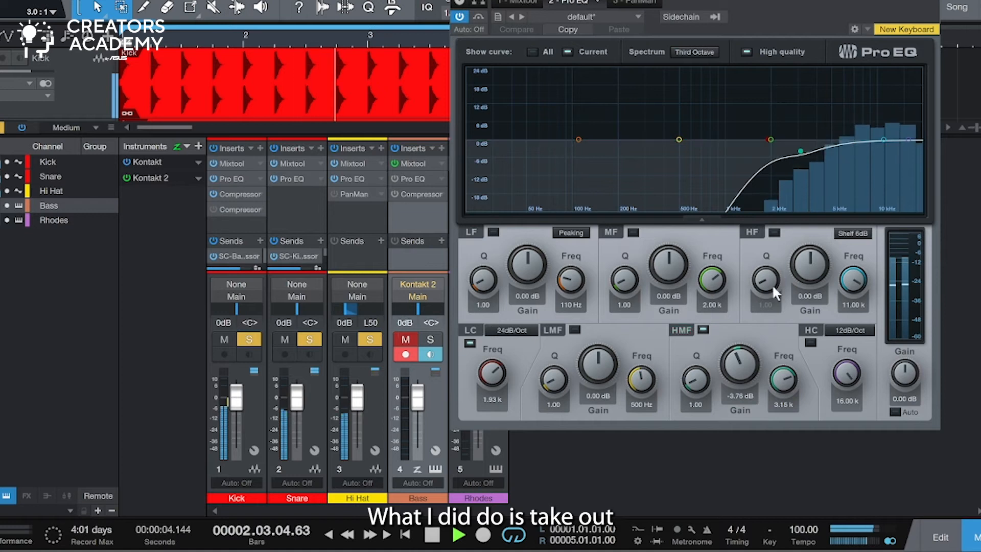
pyautogui.moveTo(740, 366)
pyautogui.mouseDown()
pyautogui.moveTo(742, 329)
pyautogui.moveTo(739, 367)
pyautogui.mouseUp()
pyautogui.click(931, 1)
pyautogui.press('space')
# Lower the Hi Hat level to -3.4 dB and play the drums to check the balance.
pyautogui.click(356, 416)
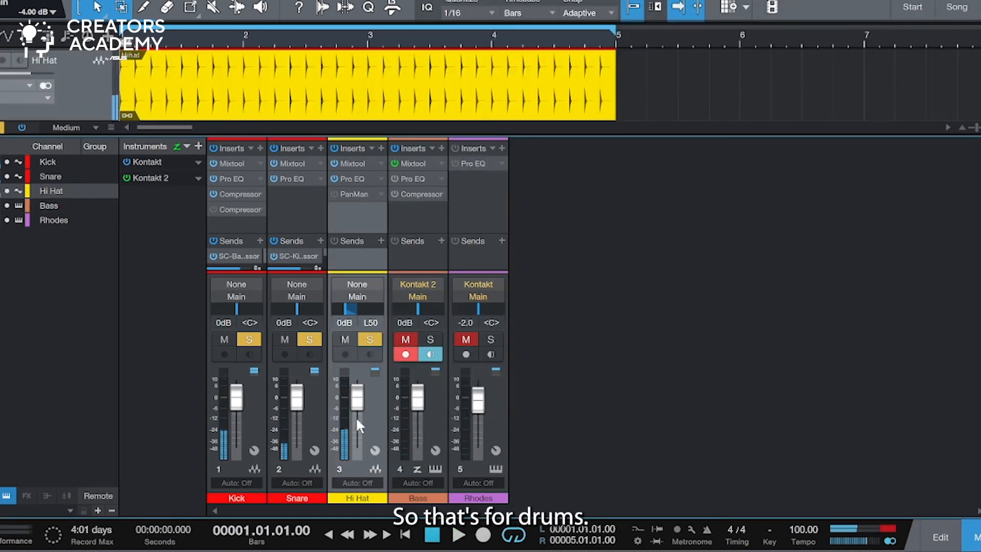
pyautogui.click(312, 419)
pyautogui.click(263, 422)
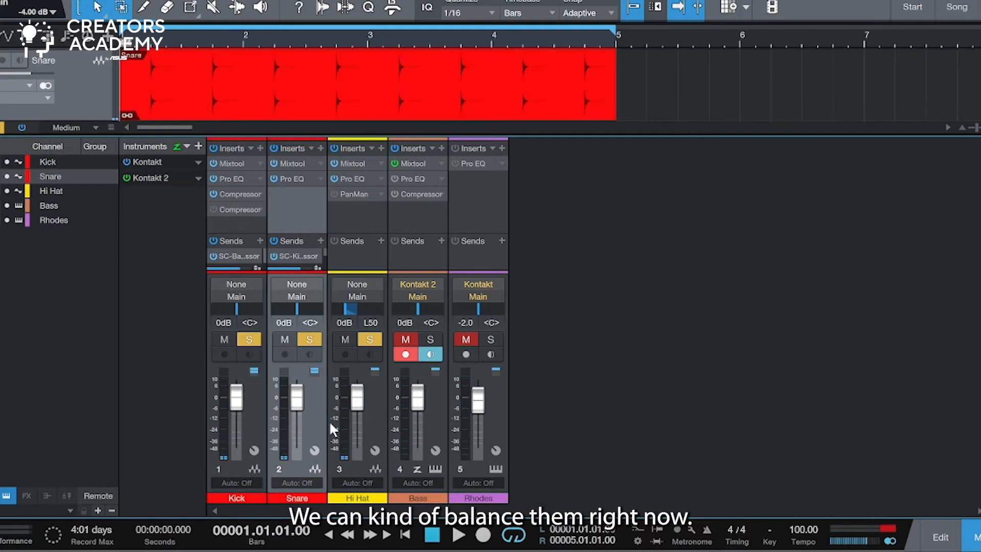
pyautogui.click(357, 404)
pyautogui.moveTo(356, 406)
pyautogui.mouseDown()
pyautogui.moveTo(349, 449)
pyautogui.moveTo(352, 418)
pyautogui.mouseUp()
pyautogui.press('space')
# Lower the Kick and Snare together to -5.0 dB and the Hi Hat to -7.2 dB during playback.
pyautogui.click(268, 415)
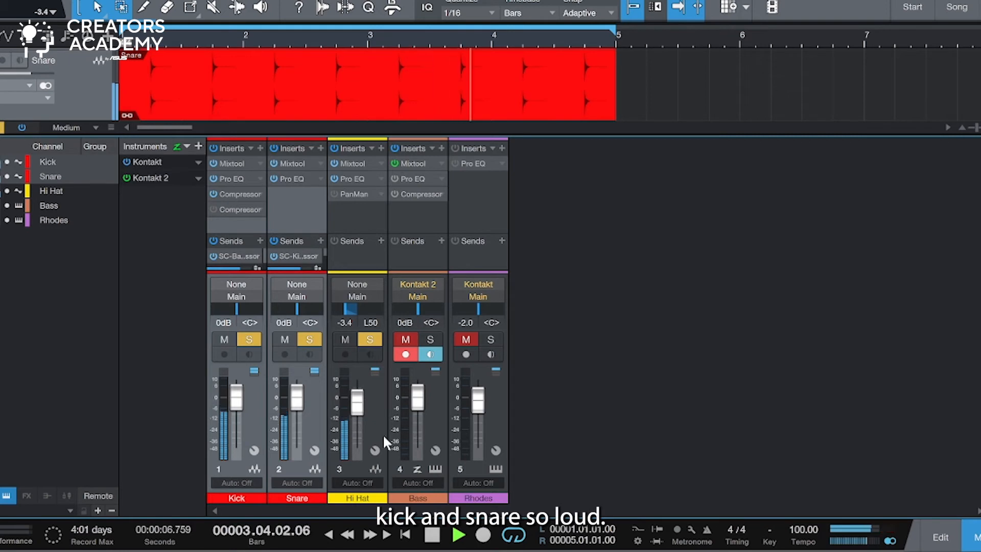
pyautogui.moveTo(299, 411); pyautogui.dragTo(302, 415)
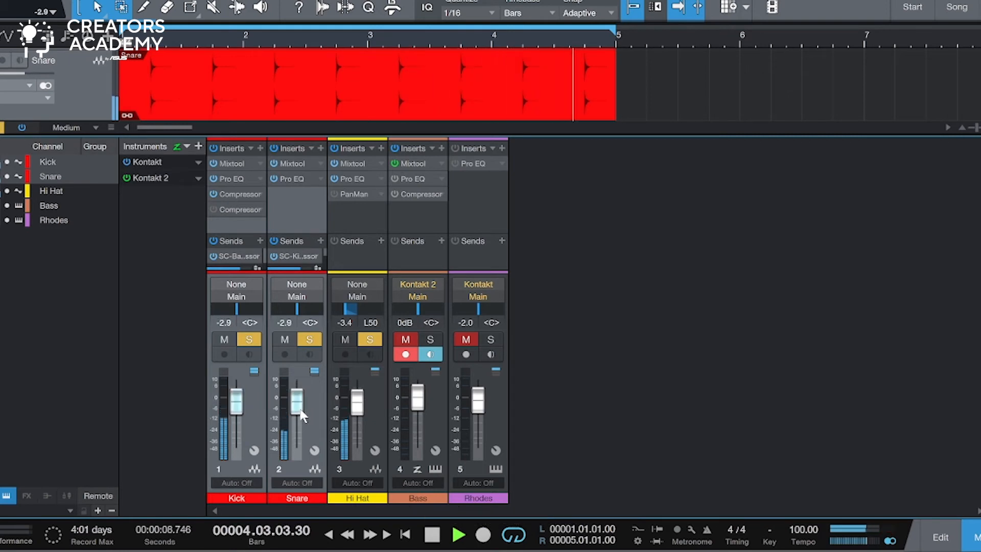
pyautogui.moveTo(356, 401); pyautogui.dragTo(356, 420)
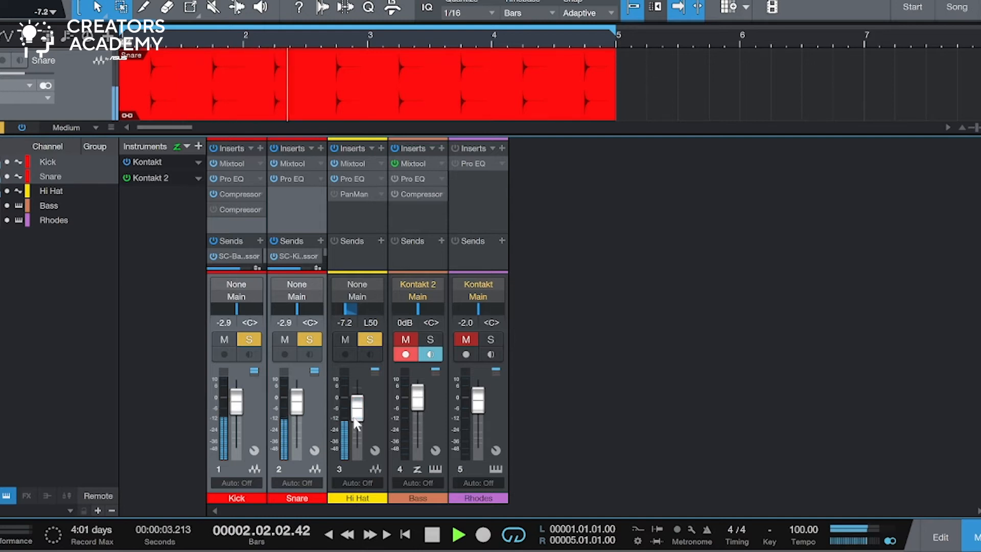
pyautogui.moveTo(296, 413); pyautogui.dragTo(288, 466)
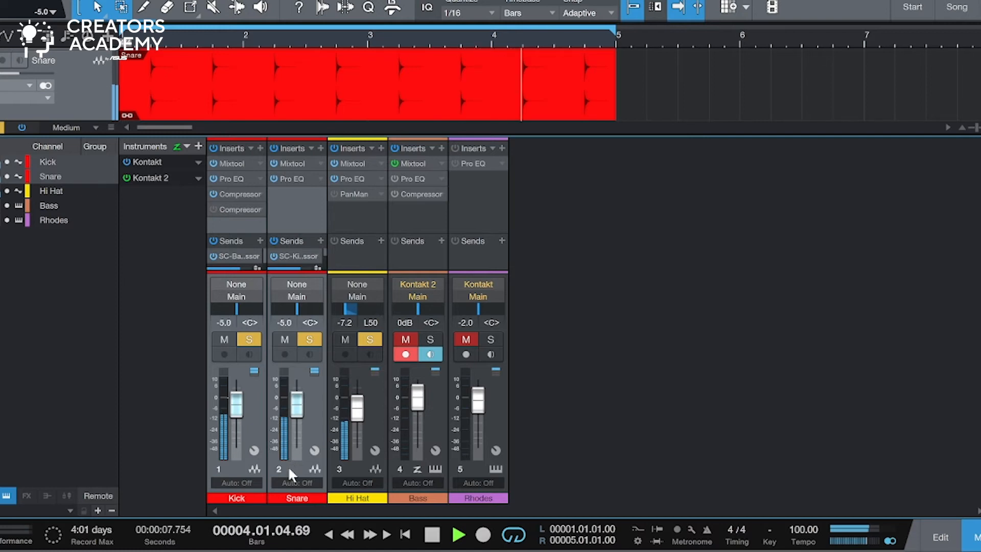
# Lower the Kick on its own to -6.8 dB and the Hi Hat to -12.1 dB, and stop playback.
pyautogui.click(315, 425)
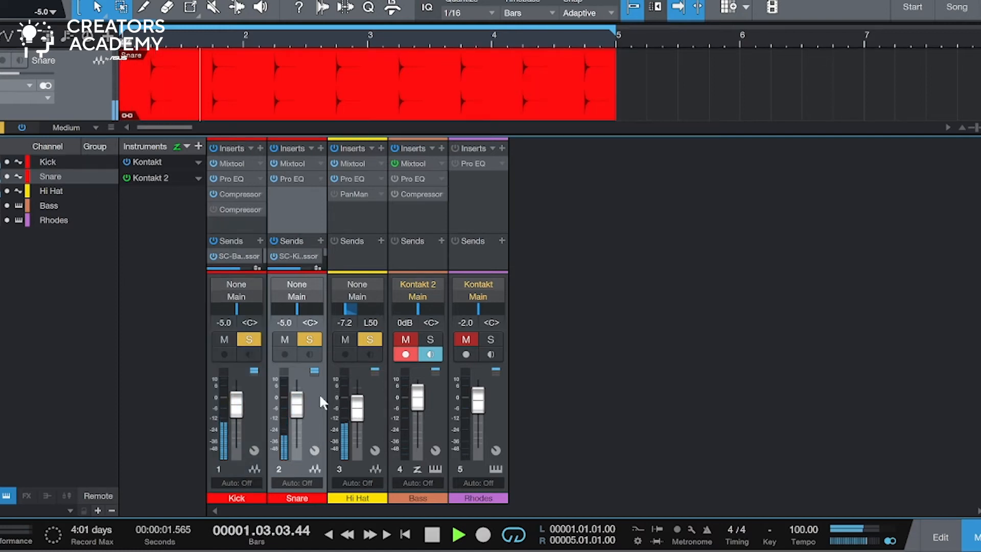
pyautogui.moveTo(247, 413); pyautogui.dragTo(242, 418)
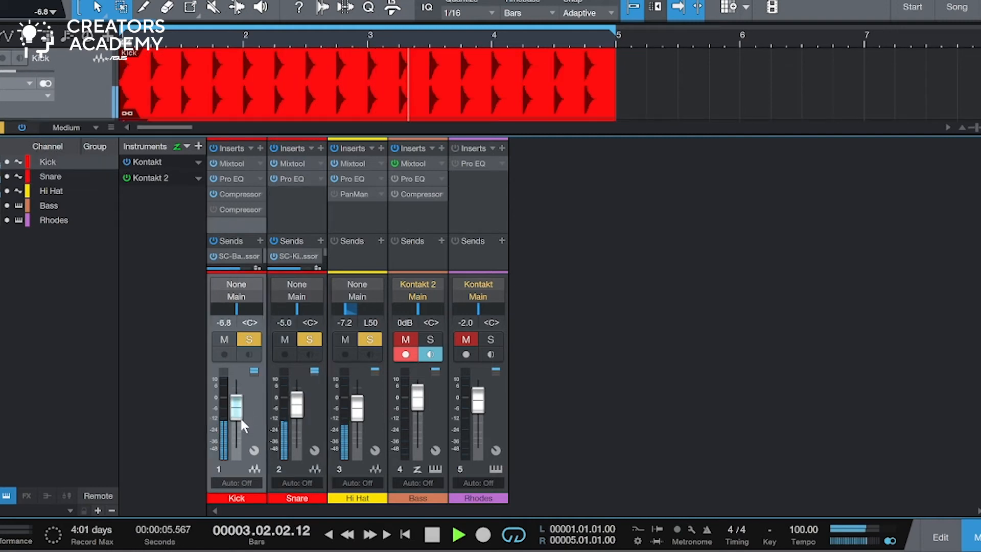
pyautogui.moveTo(355, 415); pyautogui.dragTo(355, 427)
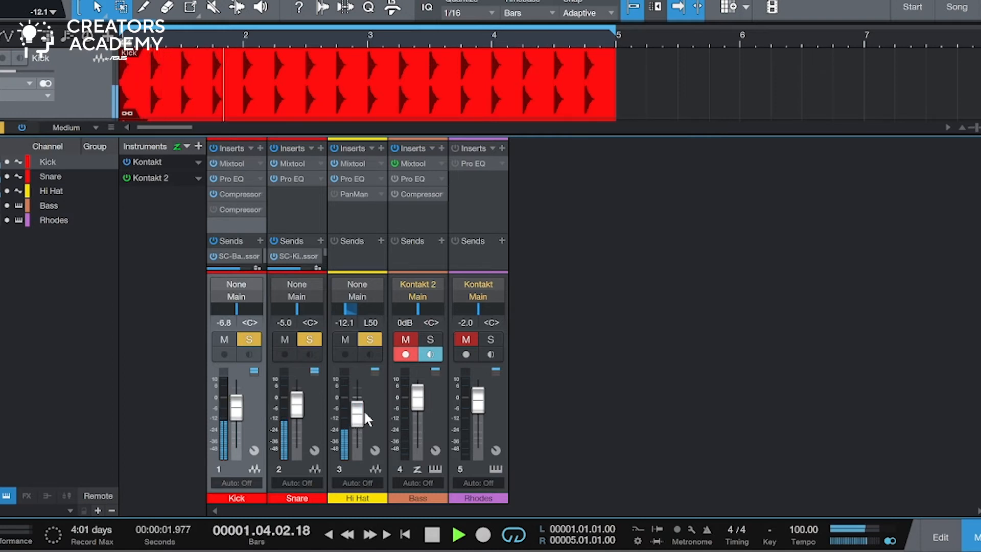
pyautogui.press('space')
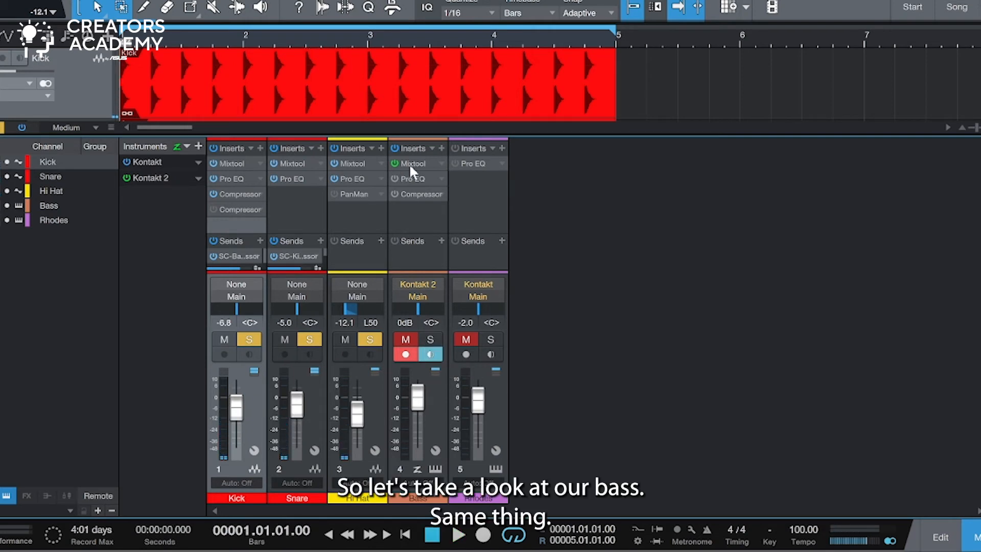
# Place the Bass and Kick Pro EQ windows side by side to compare their curves, and activate the Bass's EQ.
pyautogui.click(411, 178)
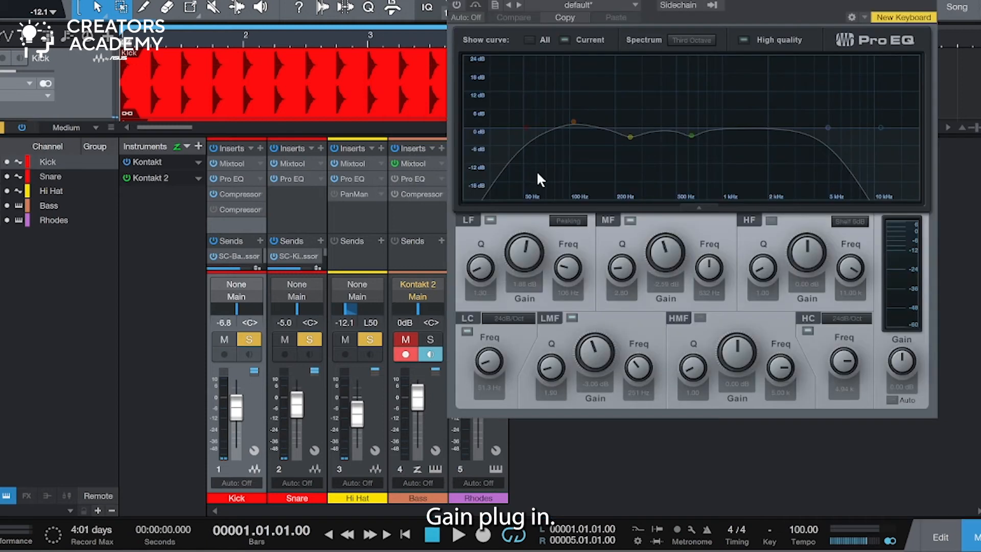
pyautogui.moveTo(516, 1); pyautogui.dragTo(565, 8)
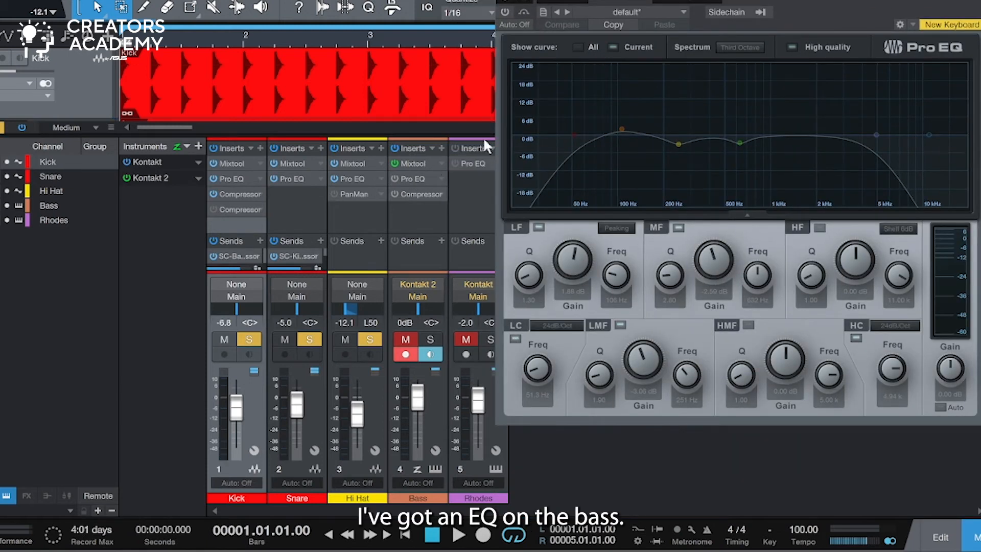
pyautogui.click(240, 177)
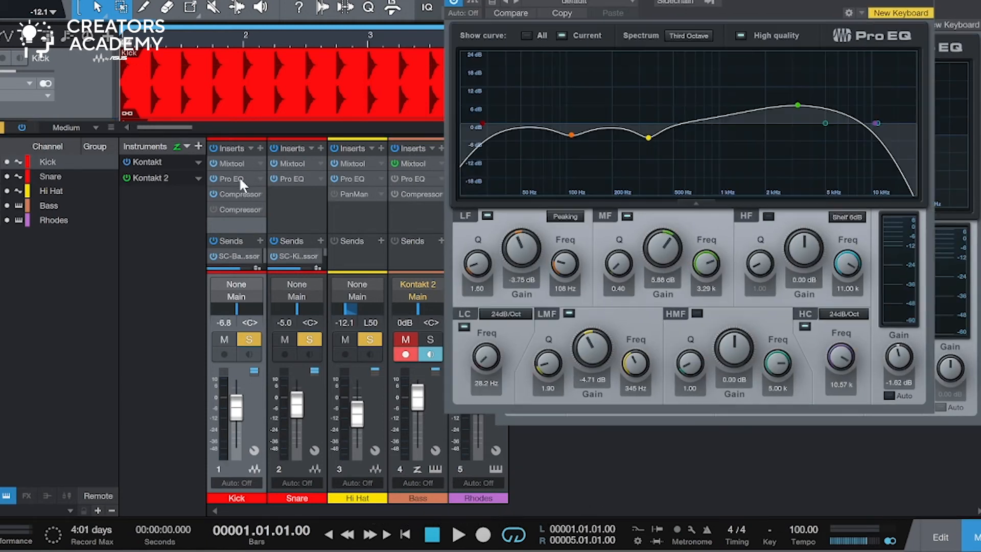
pyautogui.moveTo(516, 1); pyautogui.dragTo(68, 5)
pyautogui.moveTo(555, 2); pyautogui.dragTo(555, 0)
pyautogui.click(505, 6)
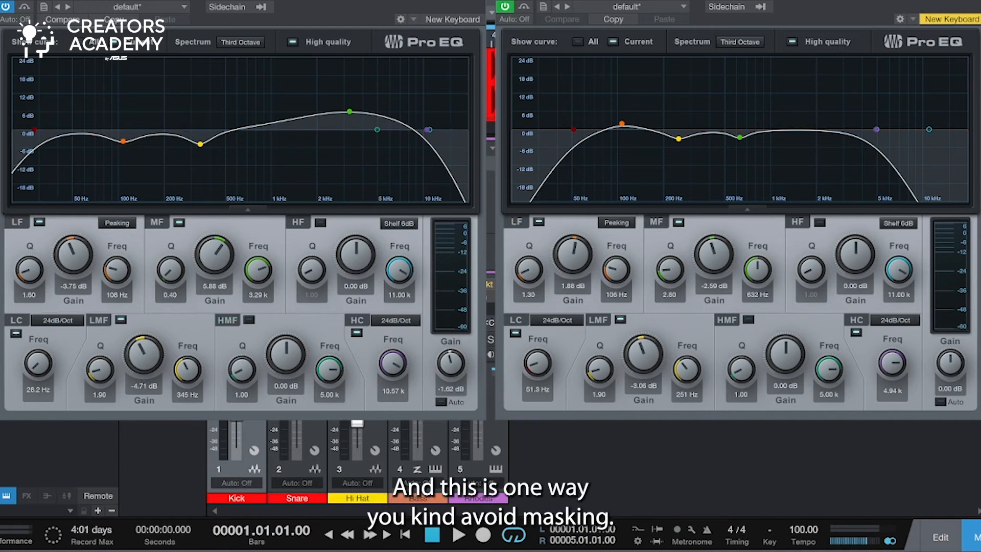
pyautogui.moveTo(559, 4); pyautogui.dragTo(557, 11)
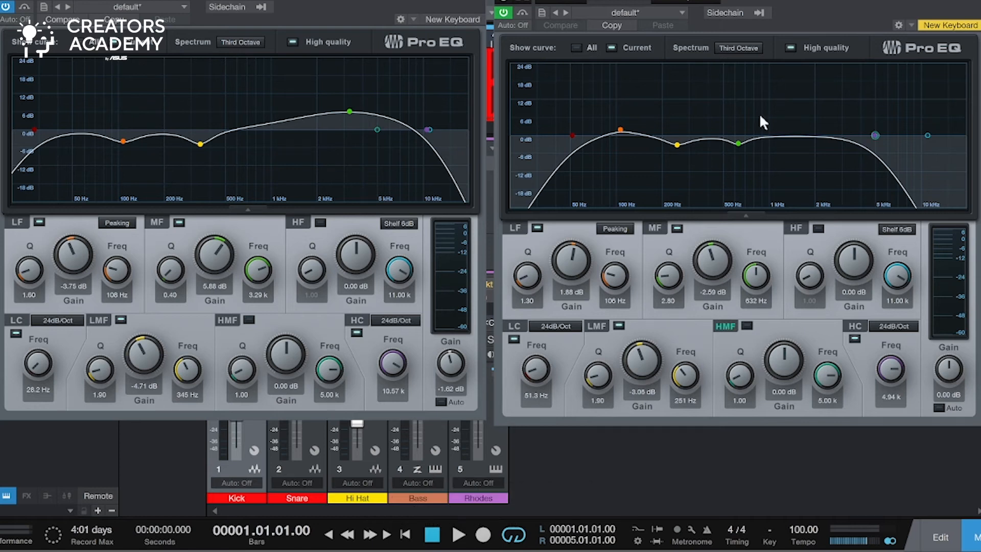
# Solo the Bass along with the drums and start playback.
pyautogui.moveTo(373, 41); pyautogui.dragTo(256, 35)
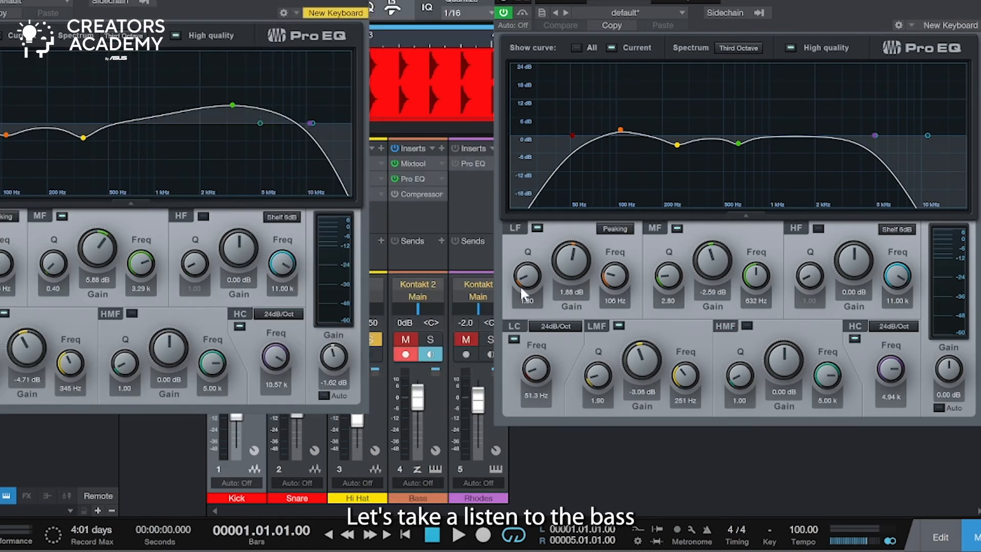
pyautogui.click(427, 334)
pyautogui.press('space')
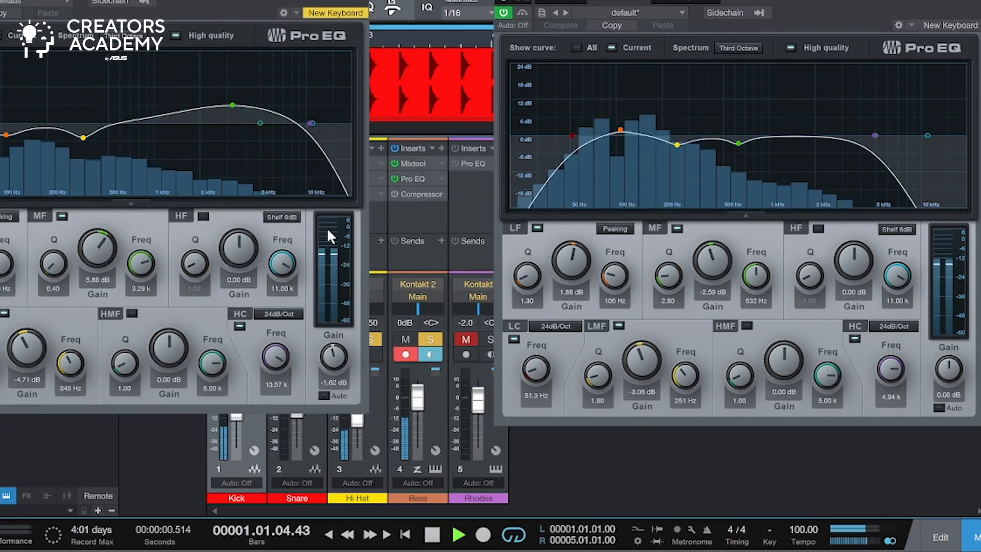
# Compare the Bass with its Pro EQ bypassed and active, close both EQ windows, and stop playback.
pyautogui.moveTo(256, 2); pyautogui.dragTo(322, 2)
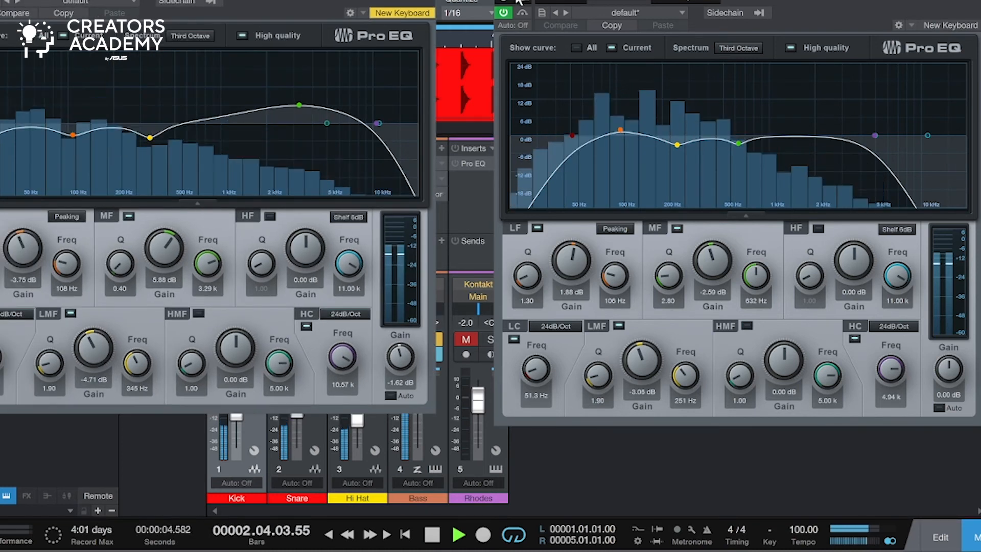
pyautogui.click(503, 12)
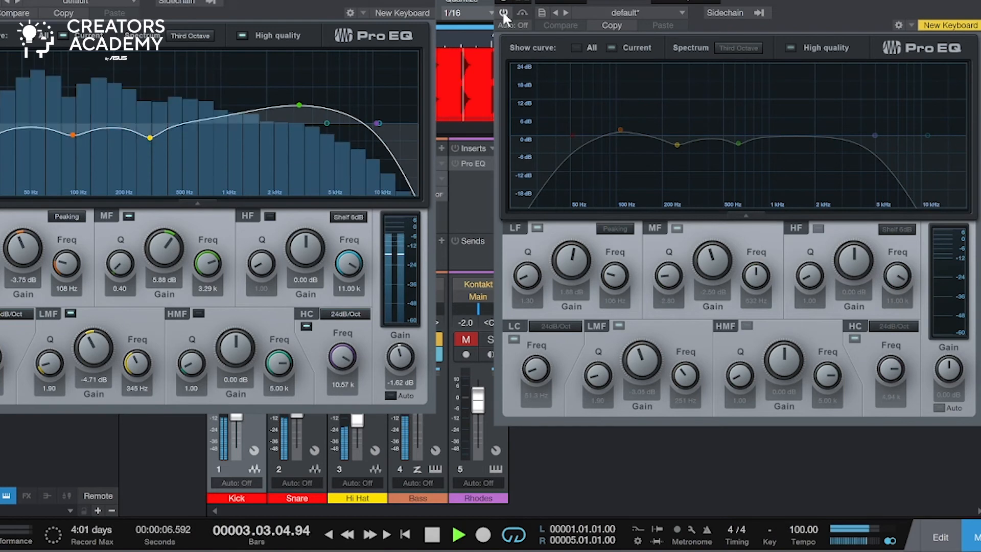
pyautogui.click(503, 13)
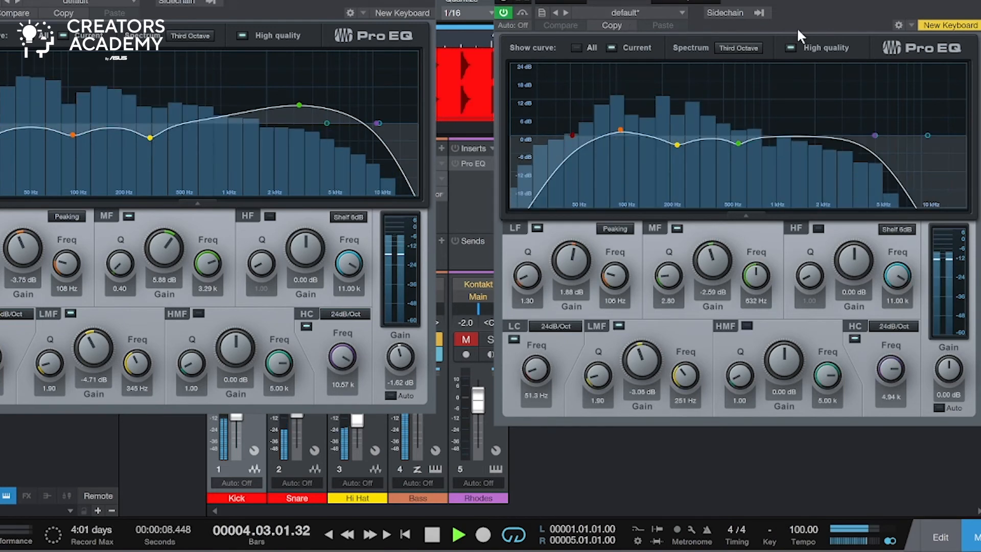
pyautogui.click(500, 1)
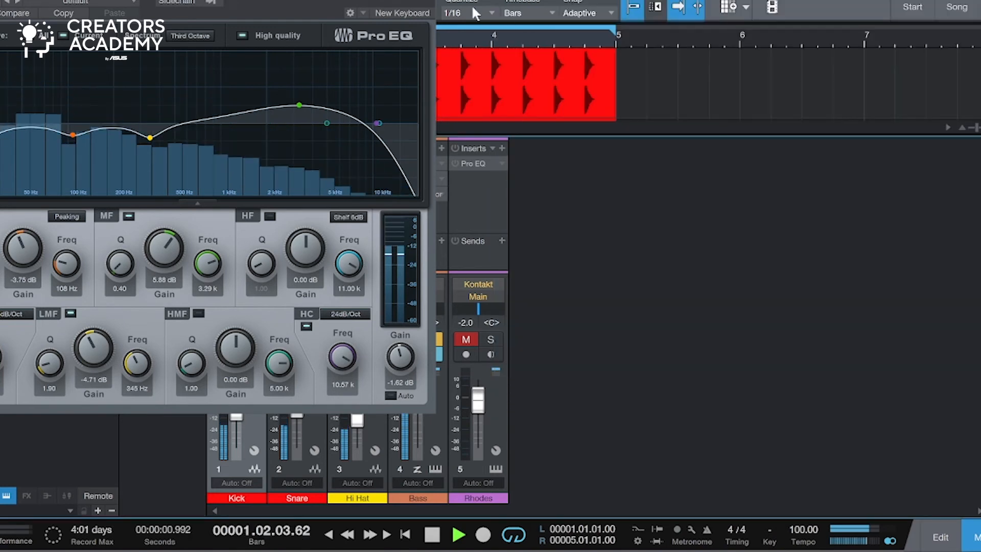
pyautogui.click(2, 1)
pyautogui.press('space')
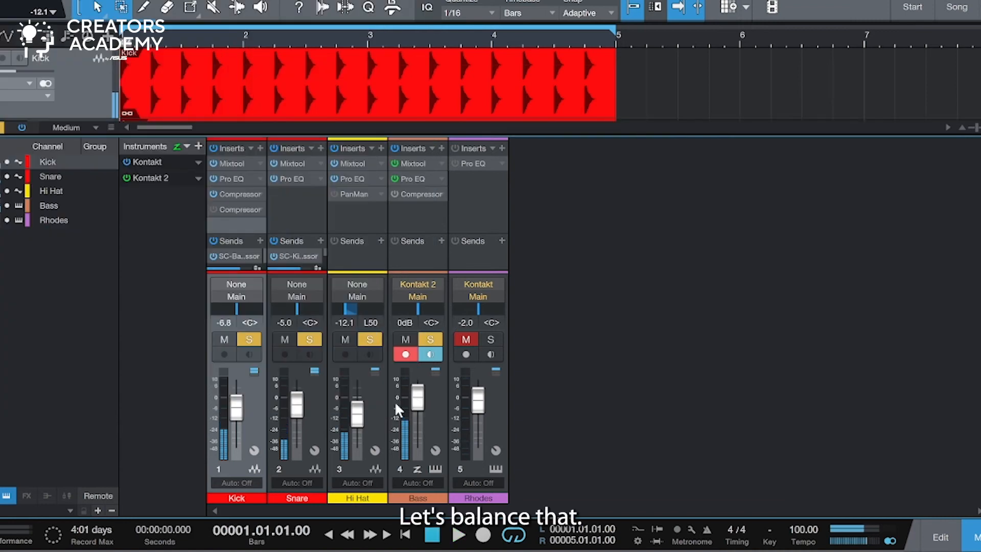
# Lower the Bass level to -12.8 dB, and bring it further down to -16.6 dB during playback.
pyautogui.moveTo(420, 406); pyautogui.dragTo(412, 438)
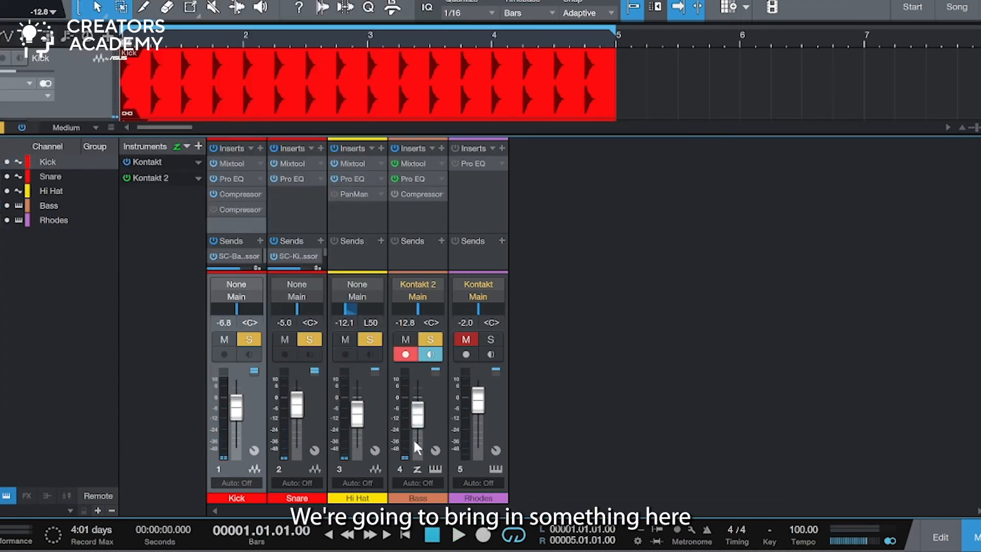
pyautogui.press('space')
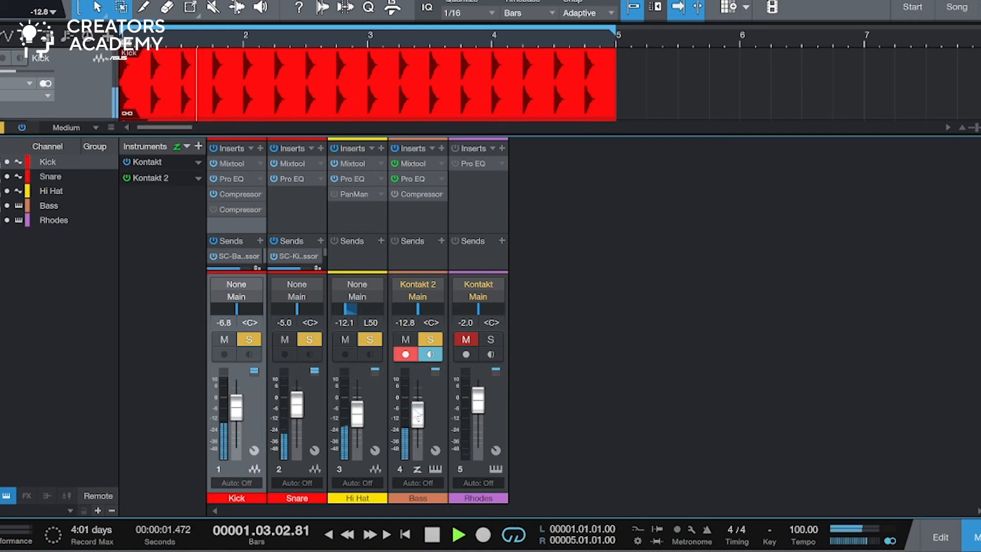
pyautogui.moveTo(413, 424); pyautogui.dragTo(406, 476)
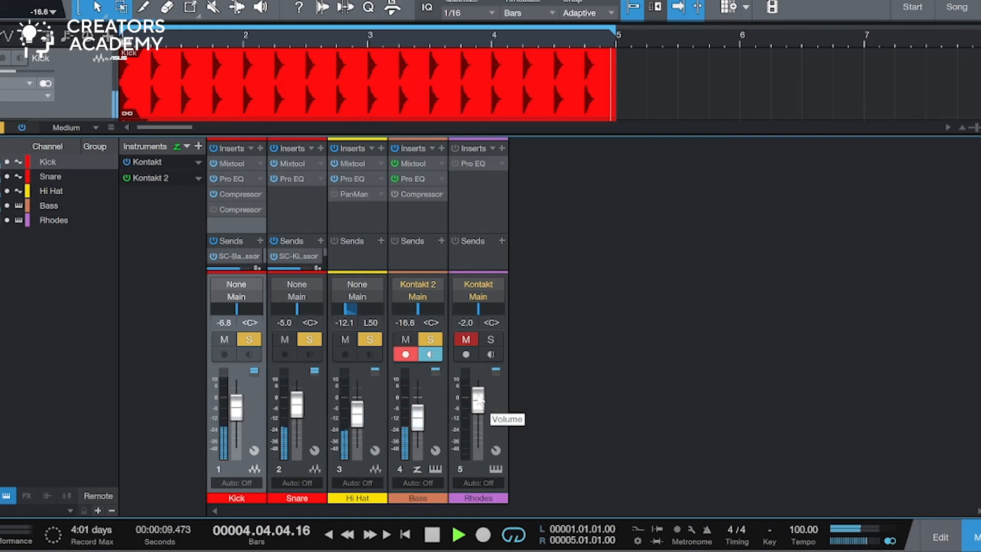
# Stop playback, open the Bass channel's compressor, and check which tracks feed its sidechain.
pyautogui.press('space')
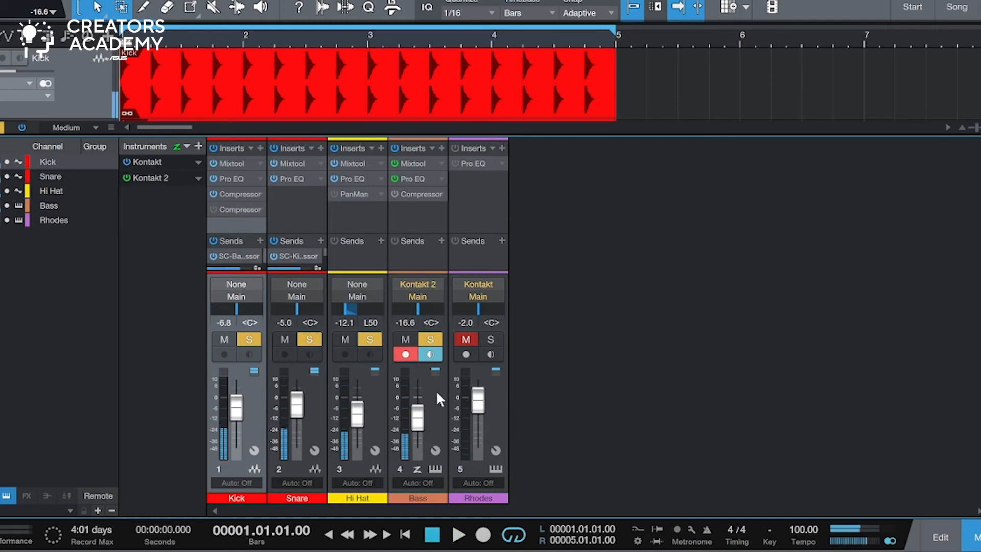
pyautogui.click(390, 218)
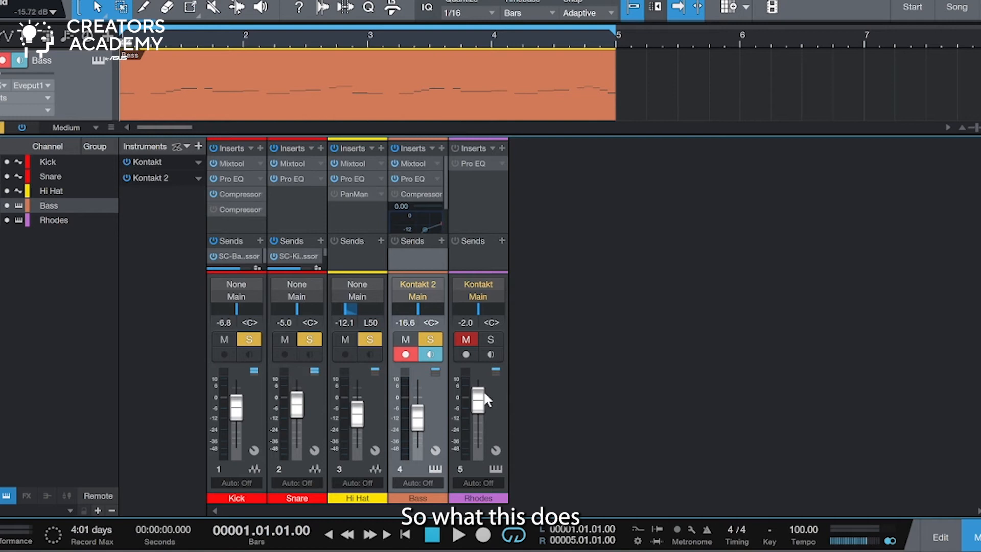
pyautogui.click(418, 193)
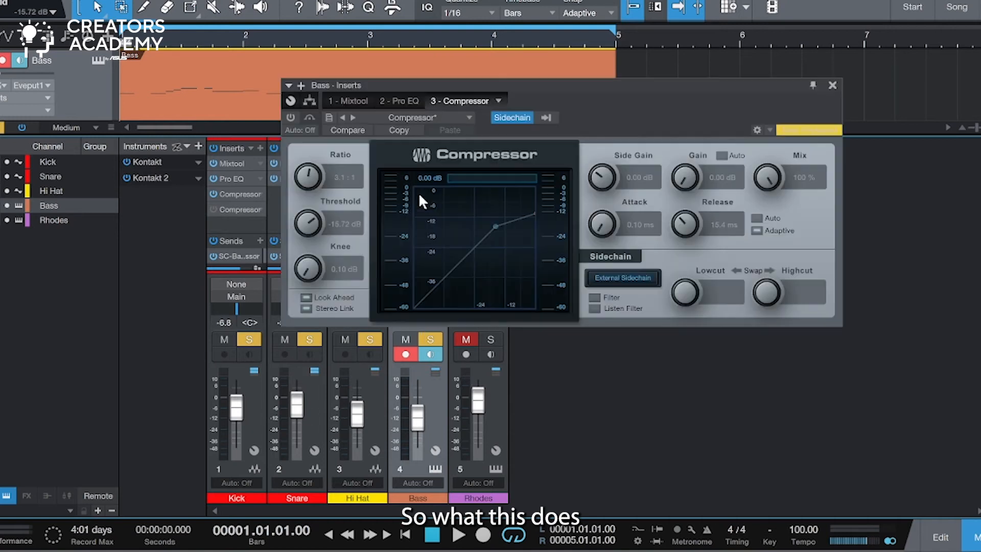
pyautogui.moveTo(541, 85); pyautogui.dragTo(537, 37)
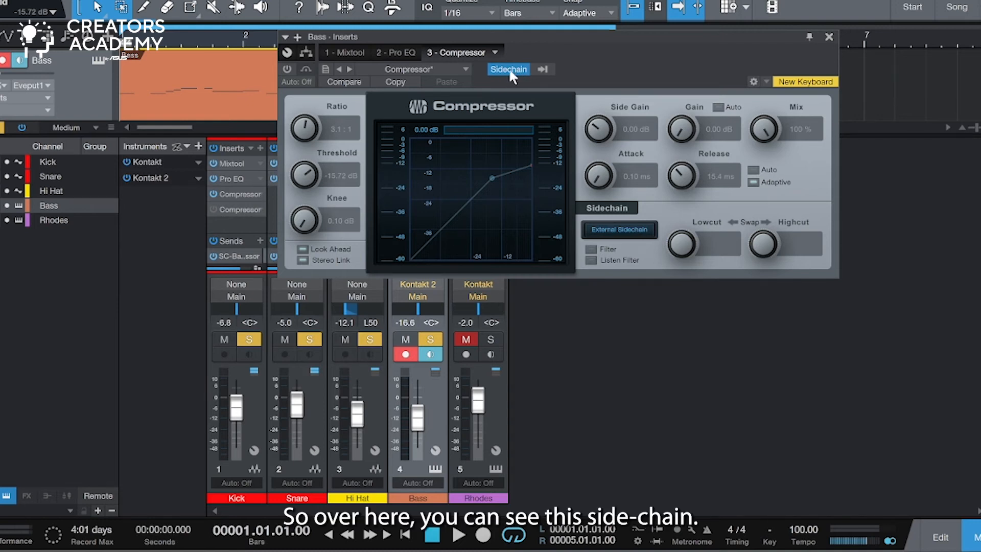
pyautogui.click(535, 67)
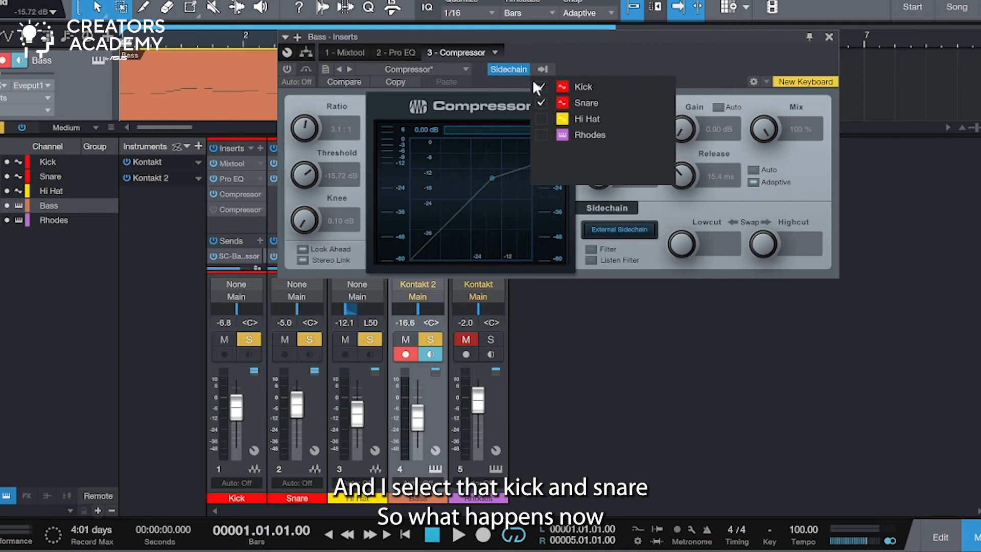
pyautogui.click(593, 57)
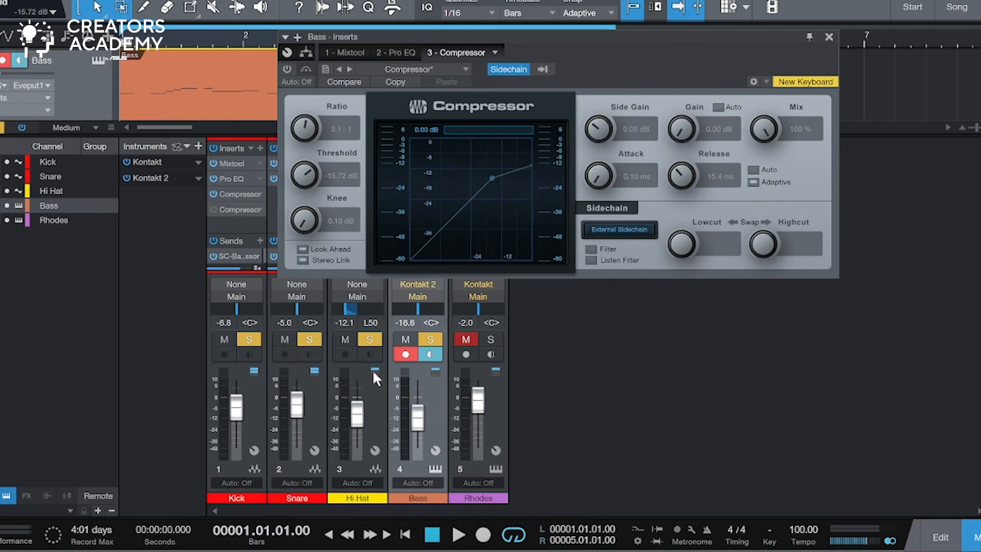
# Activate the Bass compressor during playback, sweep its threshold down to -48 dB, and bring it back up to -17.88 dB.
pyautogui.moveTo(548, 42); pyautogui.dragTo(647, 11)
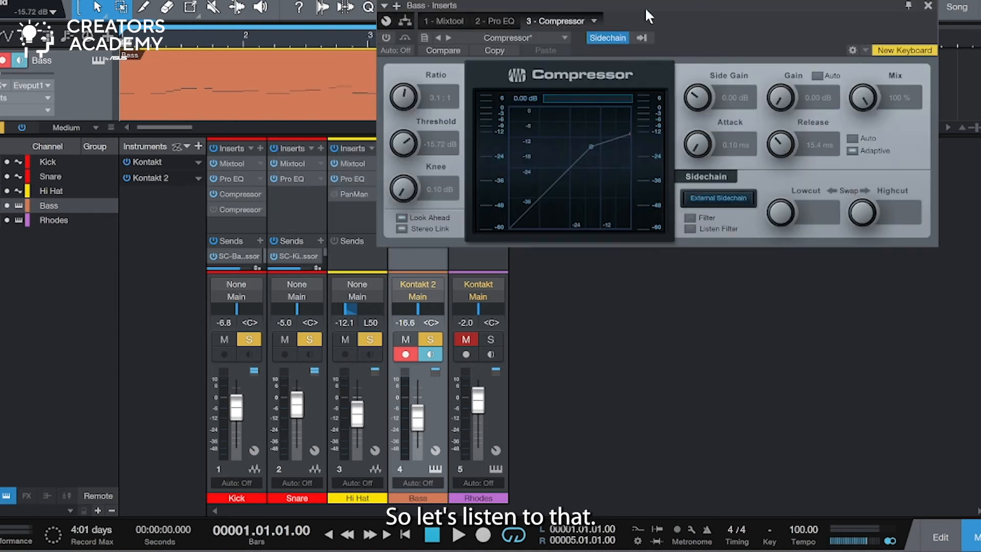
pyautogui.press('space')
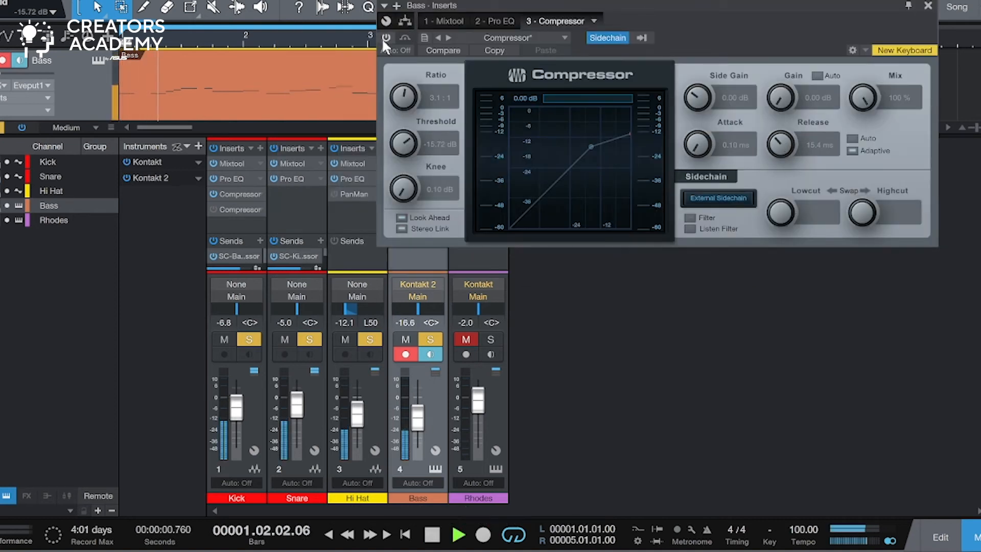
pyautogui.click(387, 36)
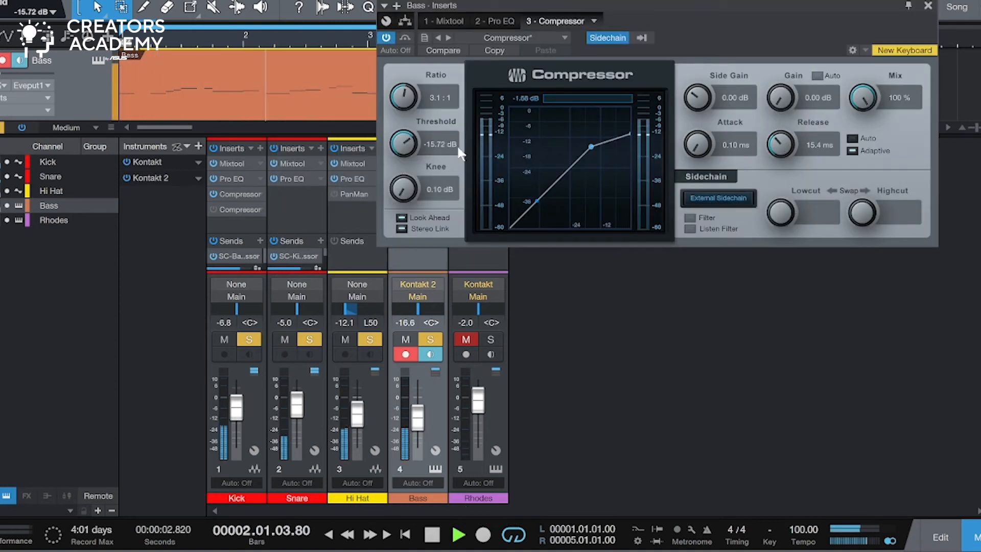
pyautogui.moveTo(407, 142); pyautogui.dragTo(400, 239)
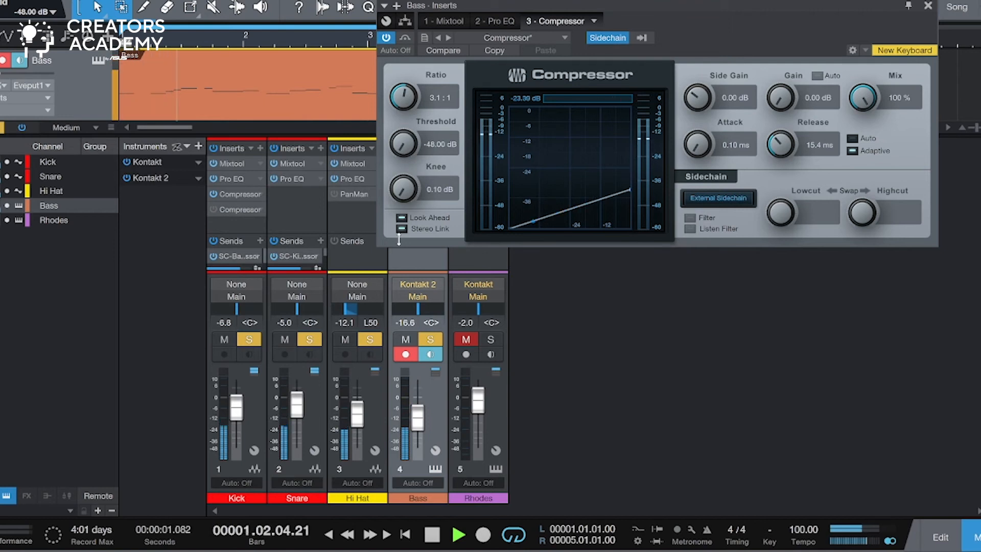
pyautogui.moveTo(399, 235); pyautogui.dragTo(405, 148)
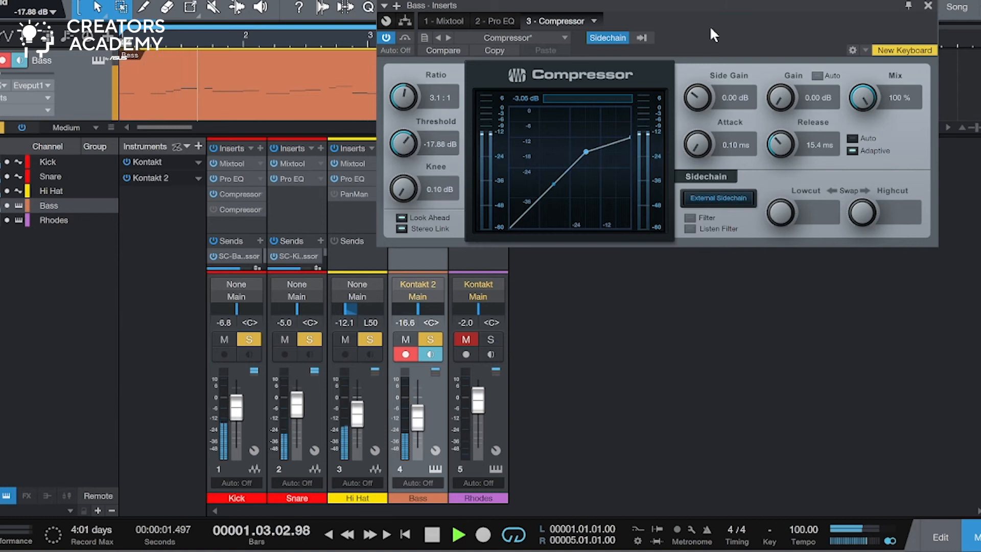
# Close the Bass compressor, lower the Snare level to -5.9 dB, and stop playback.
pyautogui.click(926, 6)
pyautogui.moveTo(293, 406); pyautogui.dragTo(287, 435)
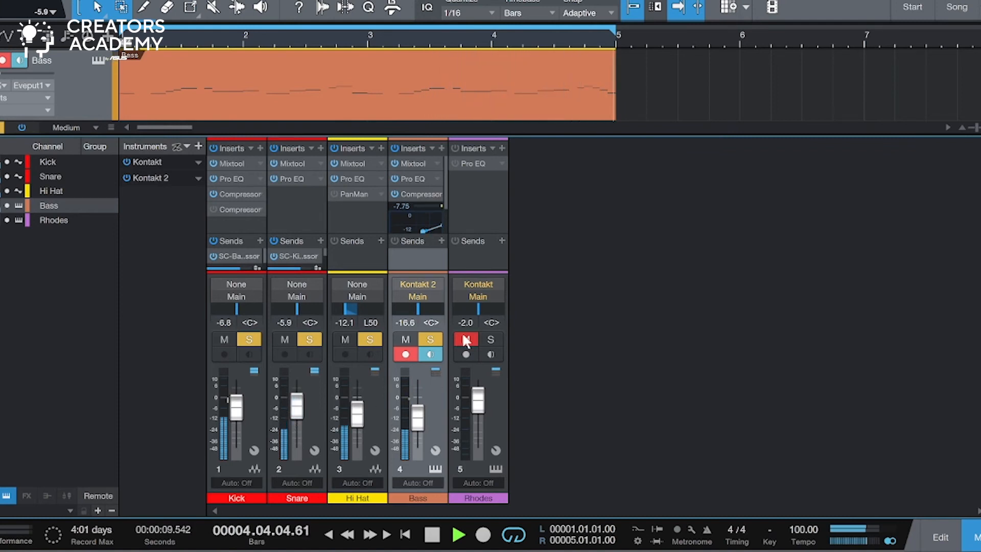
pyautogui.press('space')
# Reopen the Bass compressor and audition an extreme threshold of -48 dB to hear the bass pumping.
pyautogui.click(416, 195)
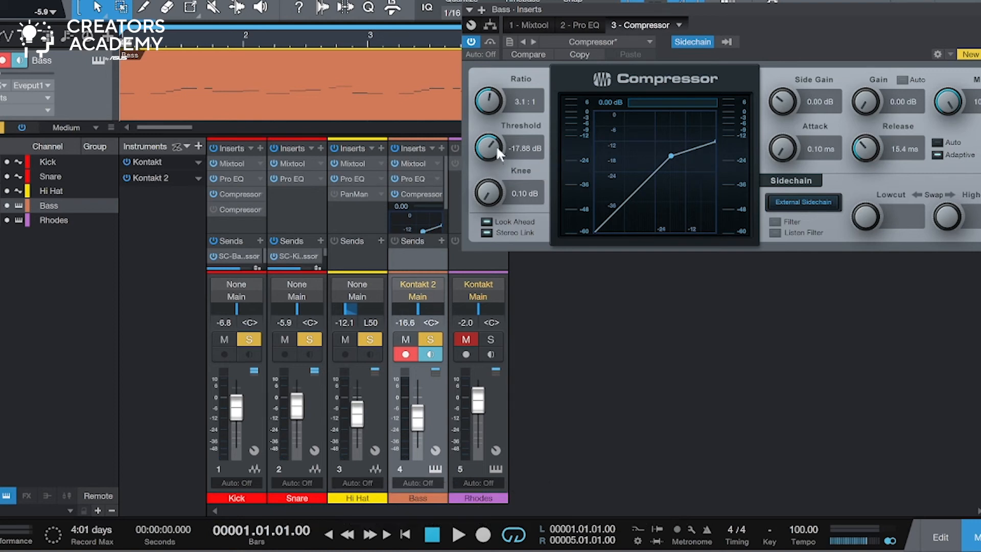
pyautogui.press('space')
pyautogui.moveTo(496, 145); pyautogui.dragTo(471, 325)
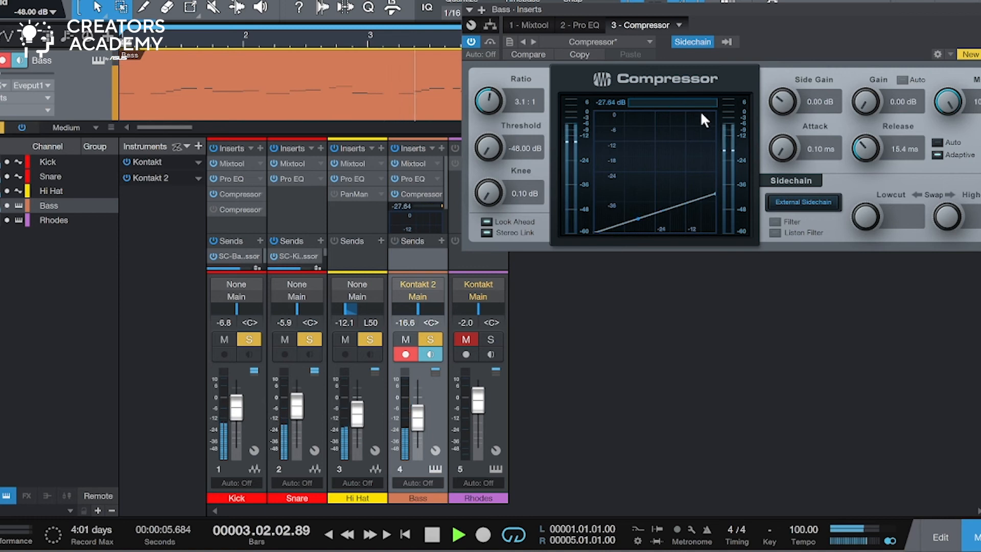
pyautogui.press('space')
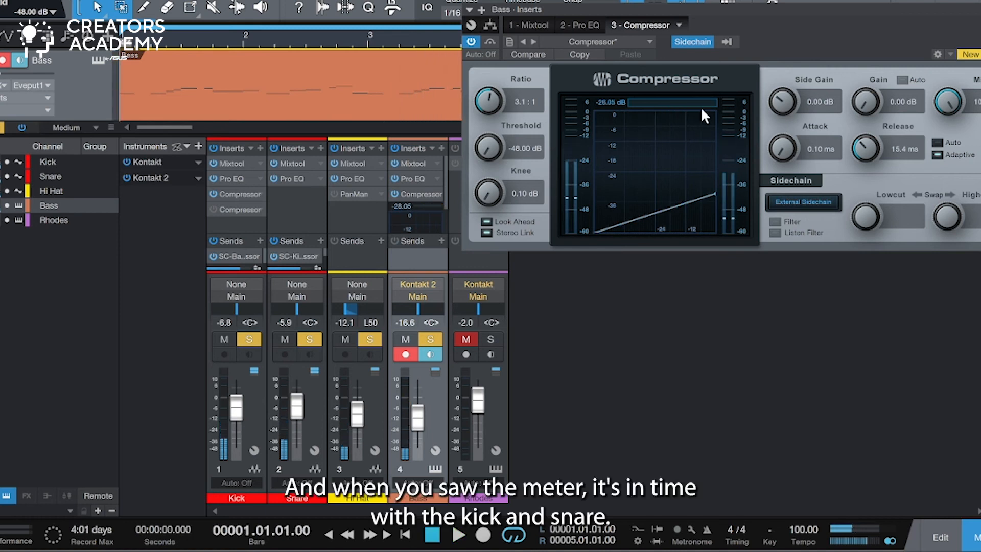
# Raise the Bass compressor's threshold to -12.96 dB, fine-tune it to -15.84 dB during playback, and close its window.
pyautogui.moveTo(495, 148); pyautogui.dragTo(509, 55)
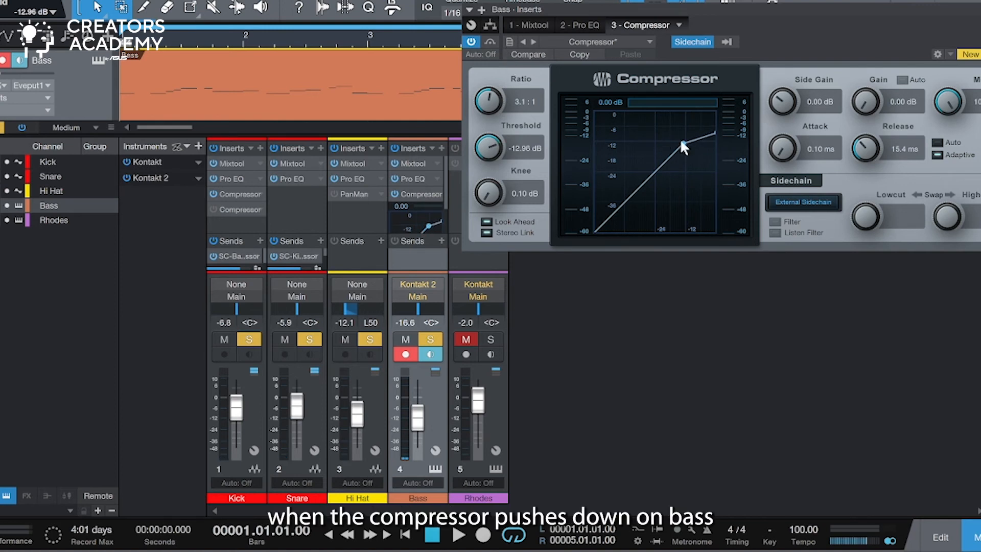
pyautogui.press('space')
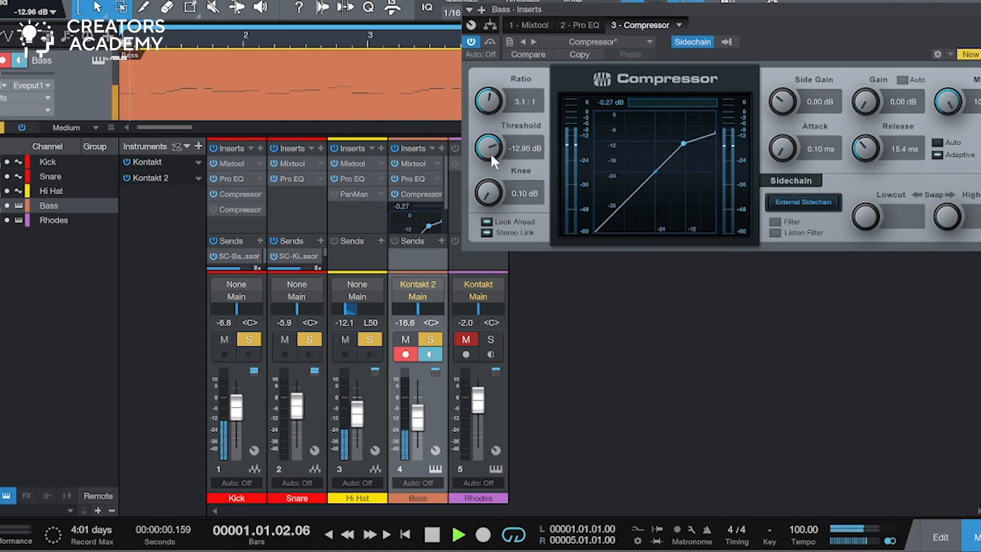
pyautogui.moveTo(488, 151); pyautogui.dragTo(487, 159)
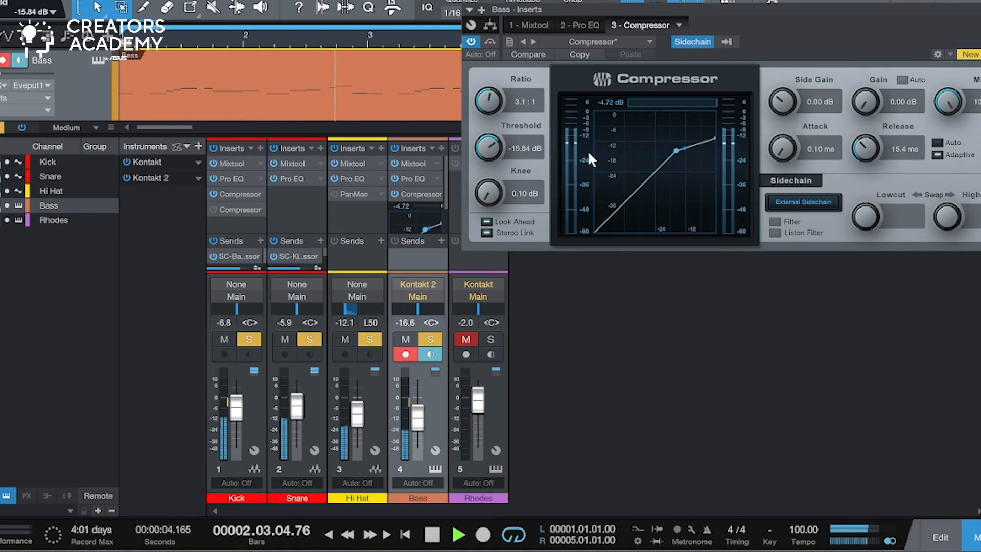
pyautogui.press('space')
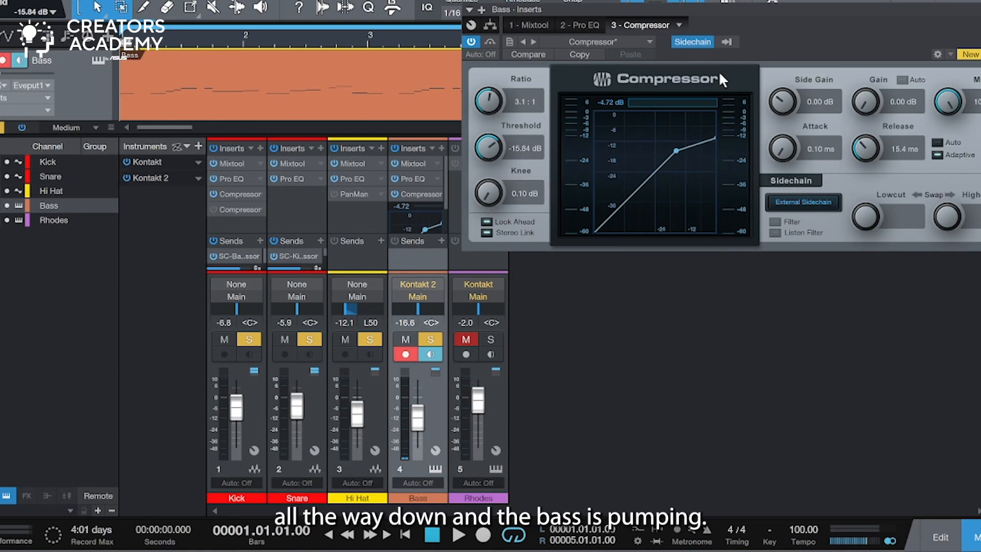
pyautogui.moveTo(936, 15); pyautogui.dragTo(872, 1)
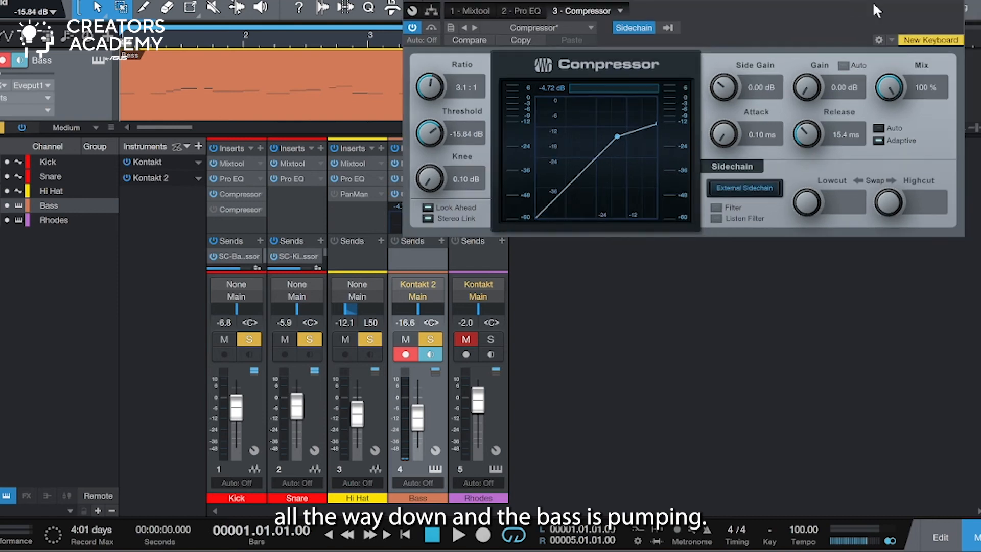
pyautogui.click(963, 3)
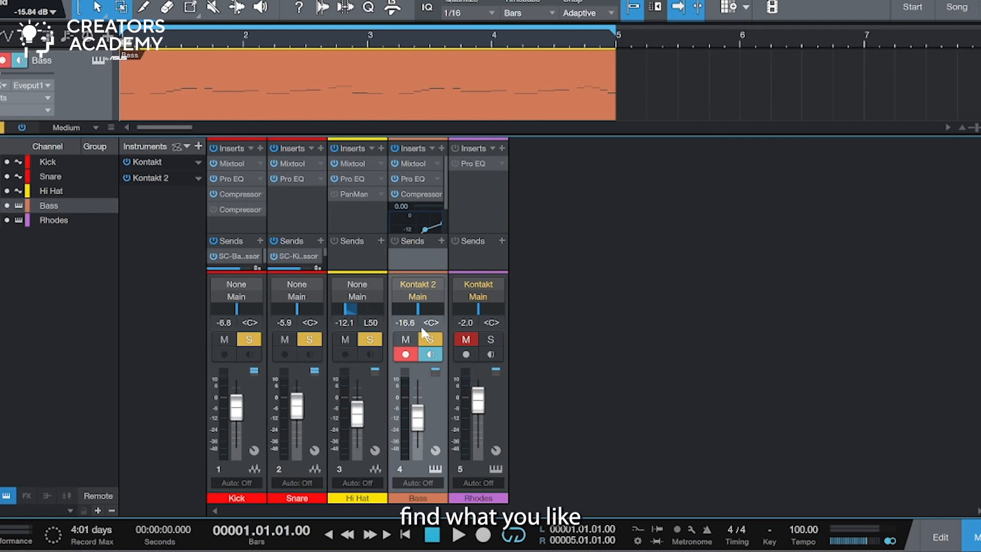
# Clear the channel solos, unmute the Rhodes, and activate its Pro EQ.
pyautogui.click(491, 339)
pyautogui.click(475, 163)
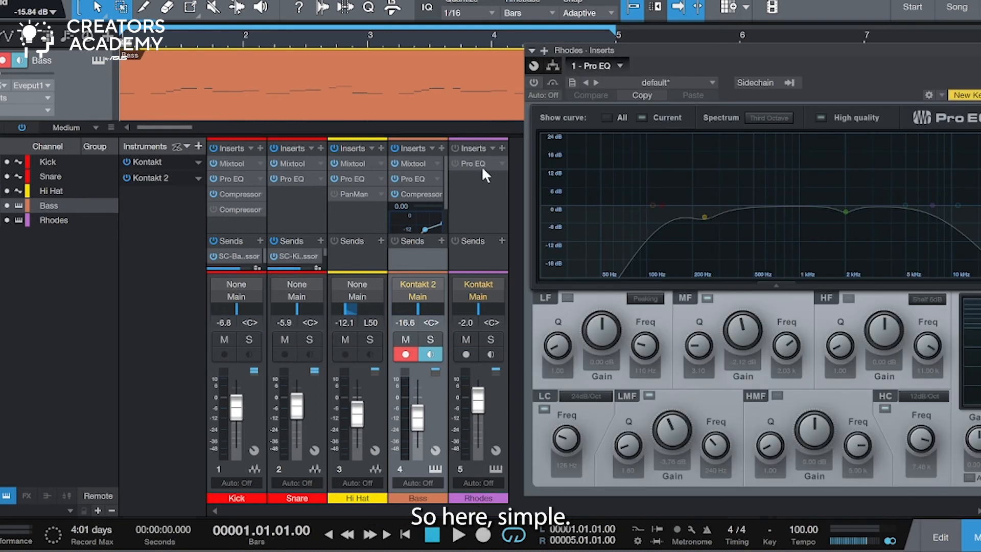
pyautogui.moveTo(737, 46); pyautogui.dragTo(638, 18)
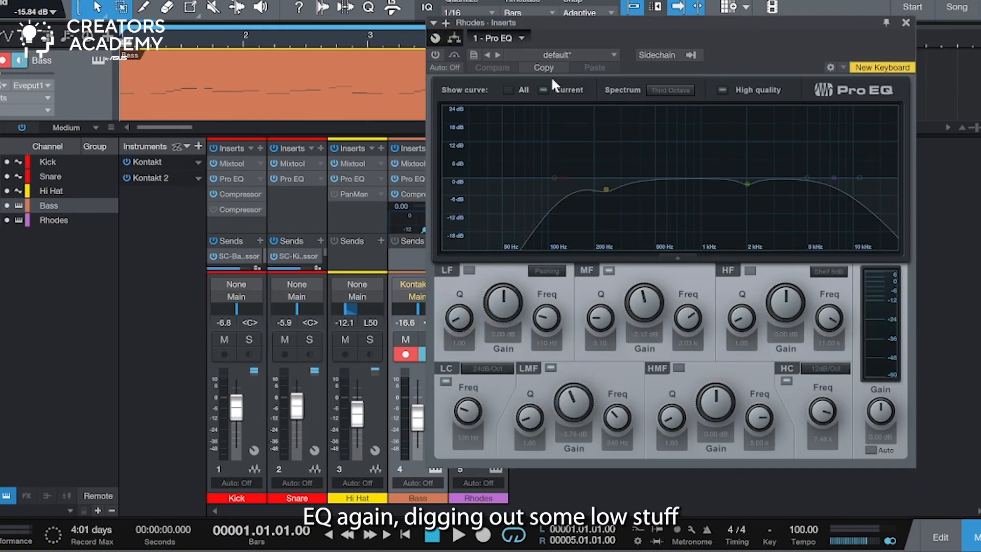
pyautogui.click(435, 55)
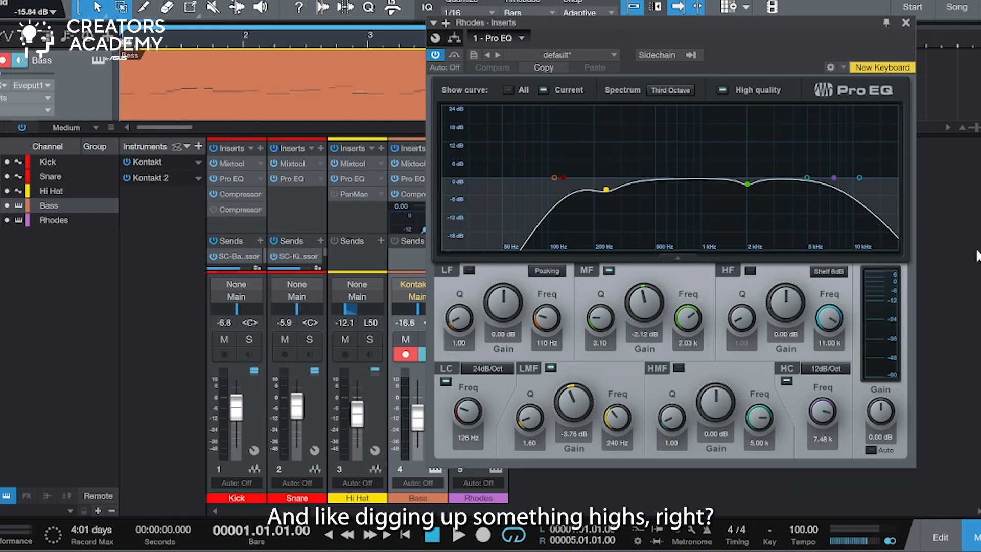
pyautogui.moveTo(730, 20); pyautogui.dragTo(733, 2)
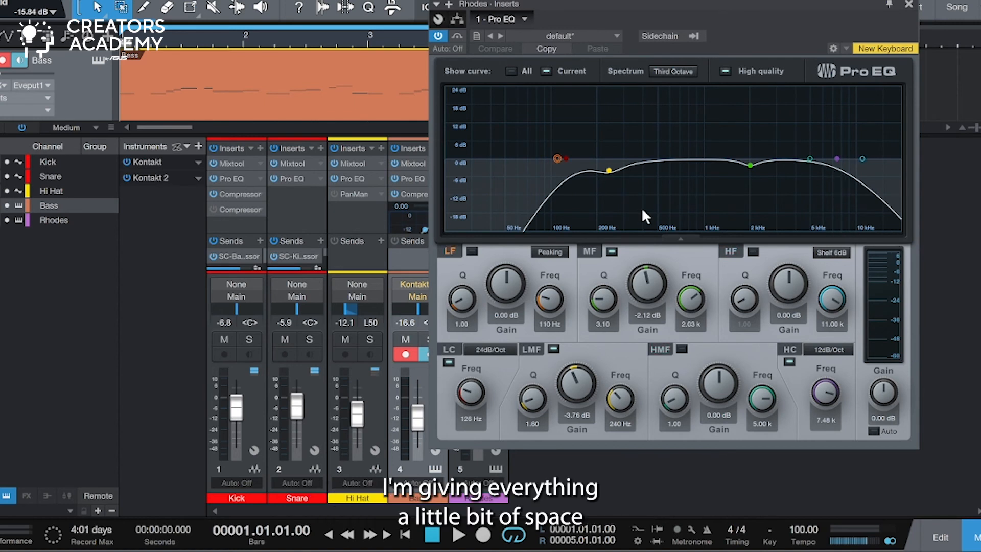
pyautogui.click(909, 4)
# Lower the Rhodes level to -6.5 dB and further to -8.8 dB while the full mix plays, and stop playback.
pyautogui.press('space')
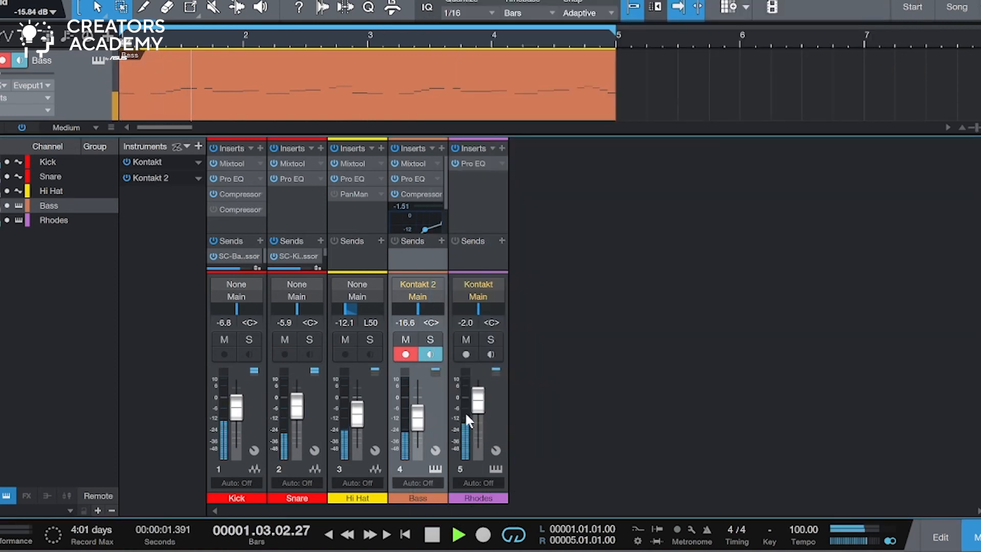
pyautogui.moveTo(475, 413); pyautogui.dragTo(468, 506)
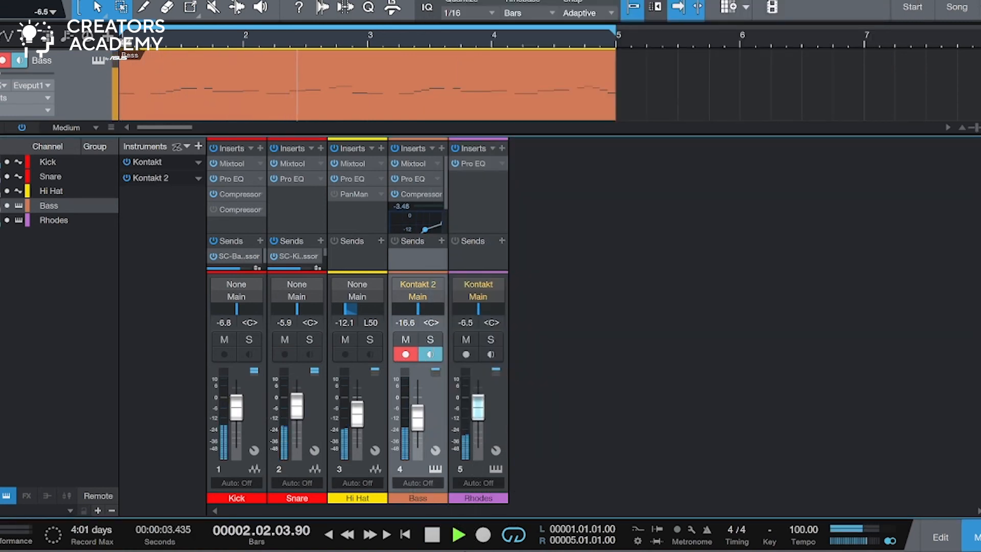
pyautogui.moveTo(478, 411); pyautogui.dragTo(474, 471)
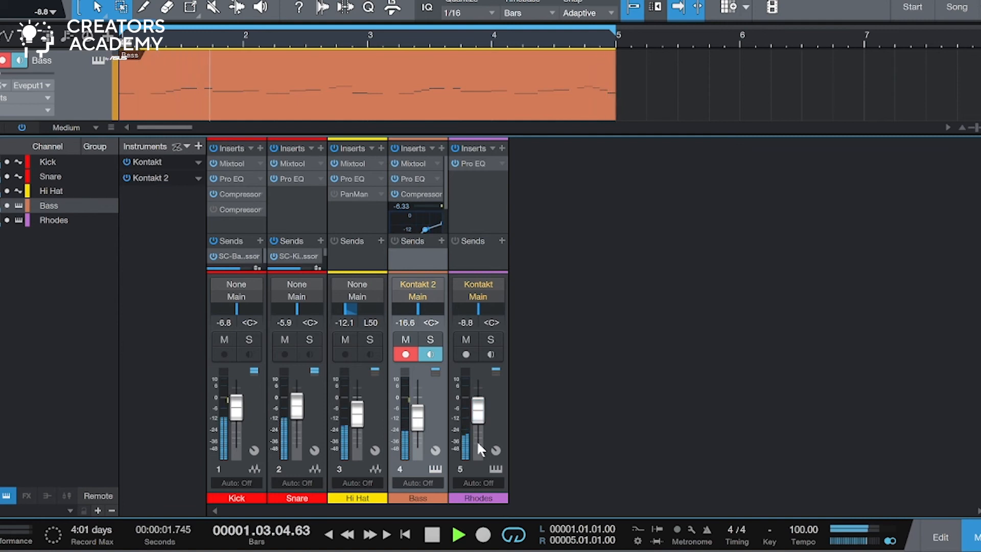
pyautogui.moveTo(462, 433)
pyautogui.press('space')
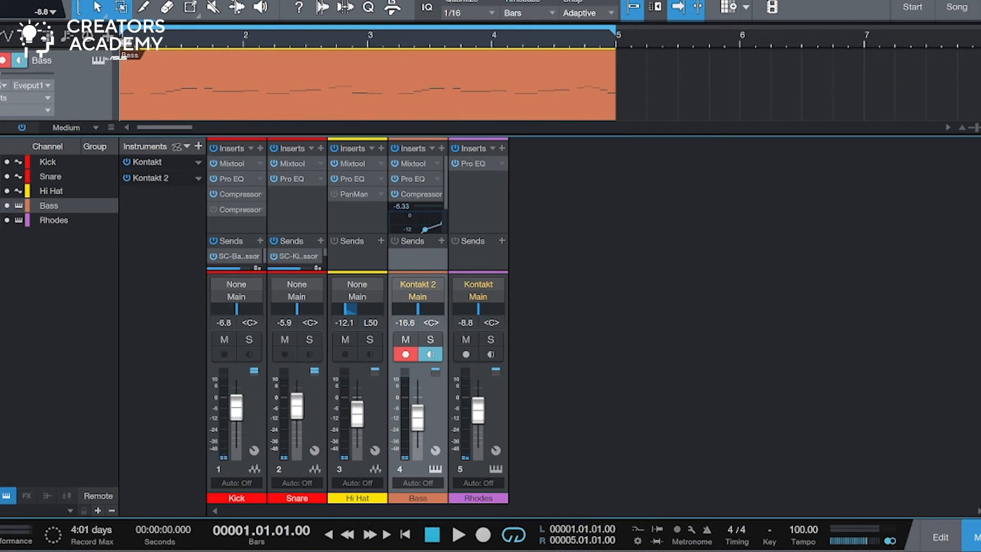
# Open the Kick's second compressor, check its sidechain source tracks, and close it.
pyautogui.click(236, 208)
pyautogui.moveTo(654, 57); pyautogui.dragTo(655, 104)
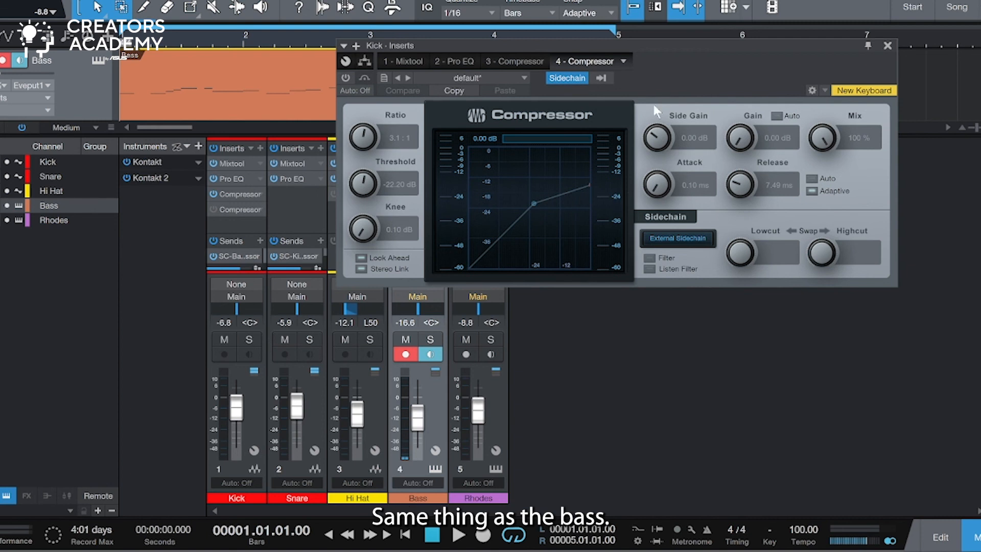
pyautogui.click(602, 77)
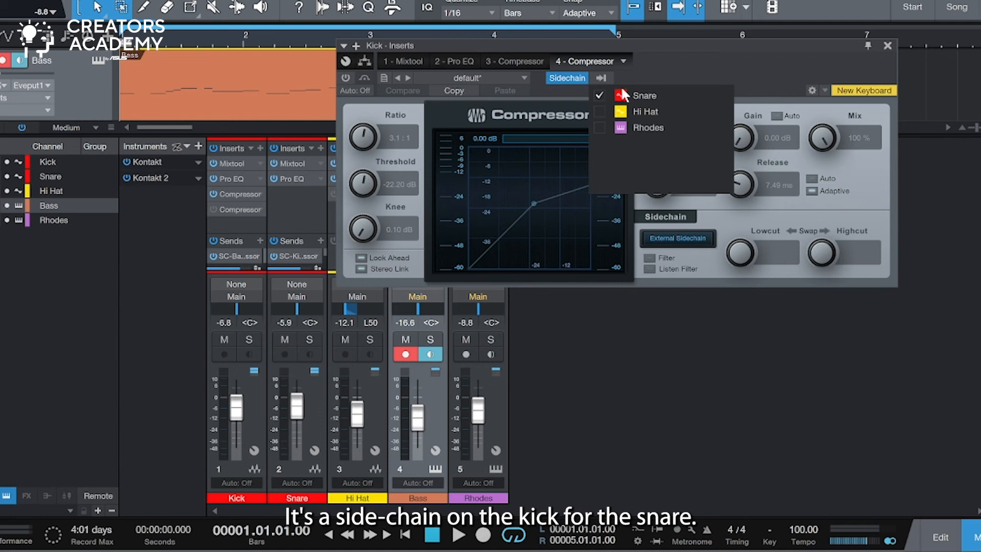
pyautogui.click(891, 47)
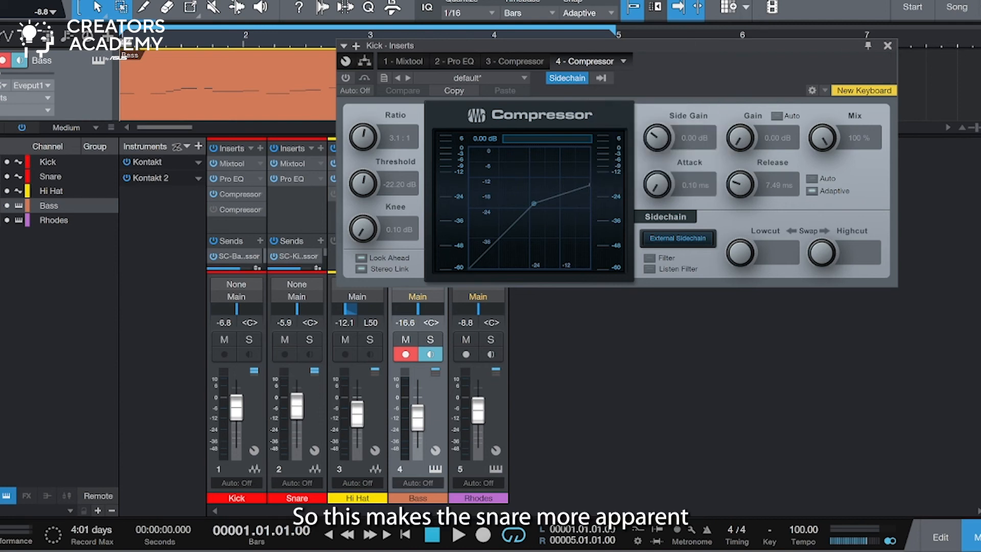
pyautogui.click(887, 46)
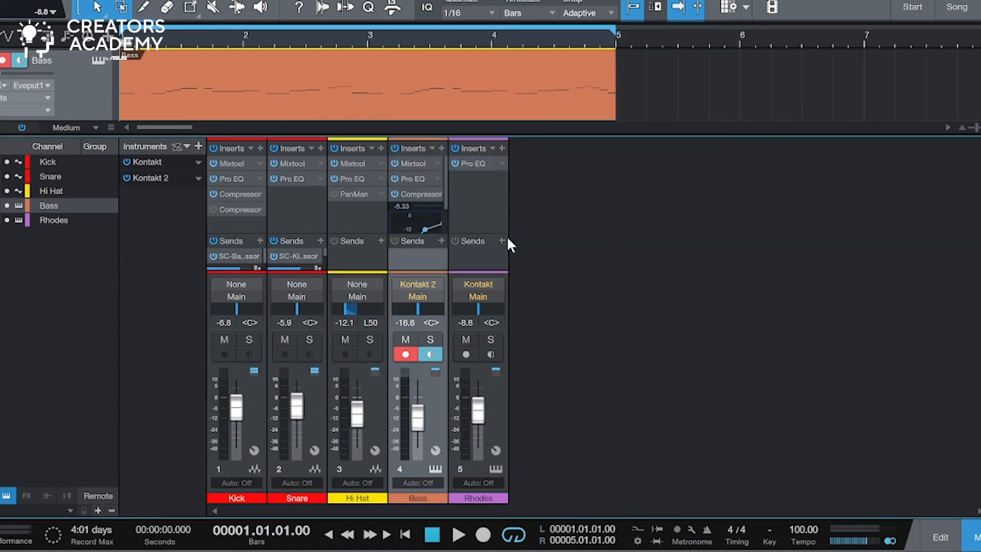
# Hide the mixer and examine the Kick and Snare waveforms up close in the arrangement to see where their hits coincide.
pyautogui.click(975, 537)
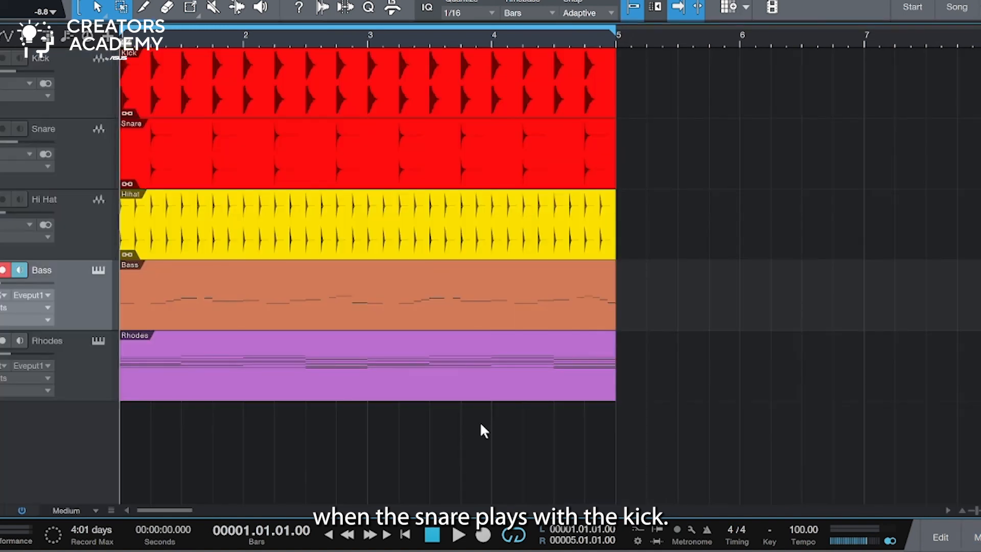
pyautogui.scroll(5, 198, 139)
pyautogui.scroll(3, 201, 136)
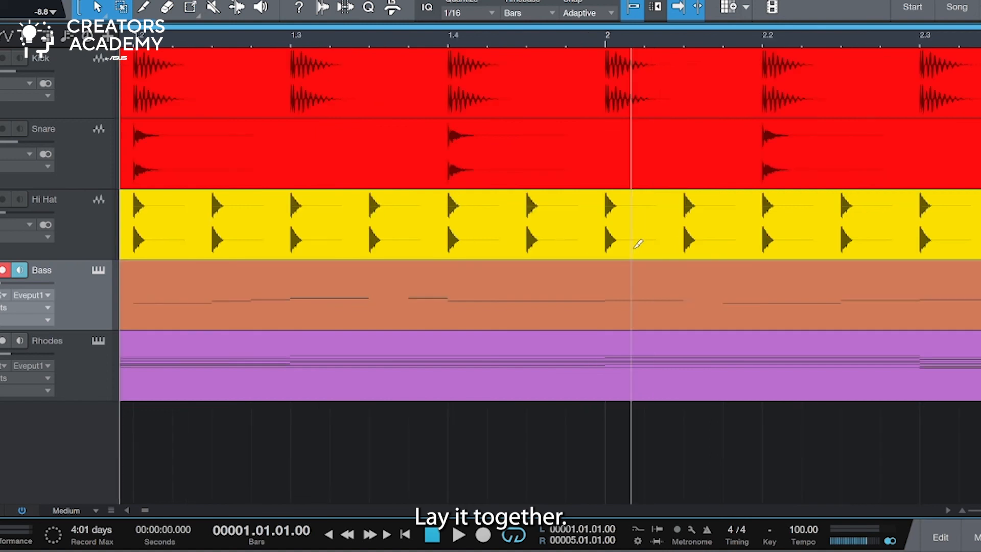
# Bring back the mixer, solo Kick and Snare, and activate the Kick's second compressor during playback.
pyautogui.scroll(-6, 635, 237)
pyautogui.press('F3')
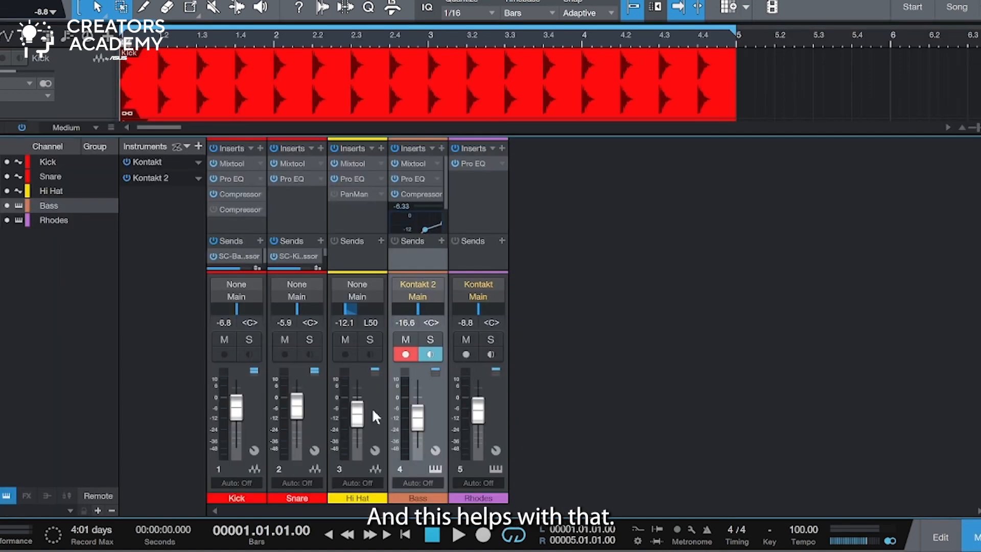
pyautogui.click(248, 339)
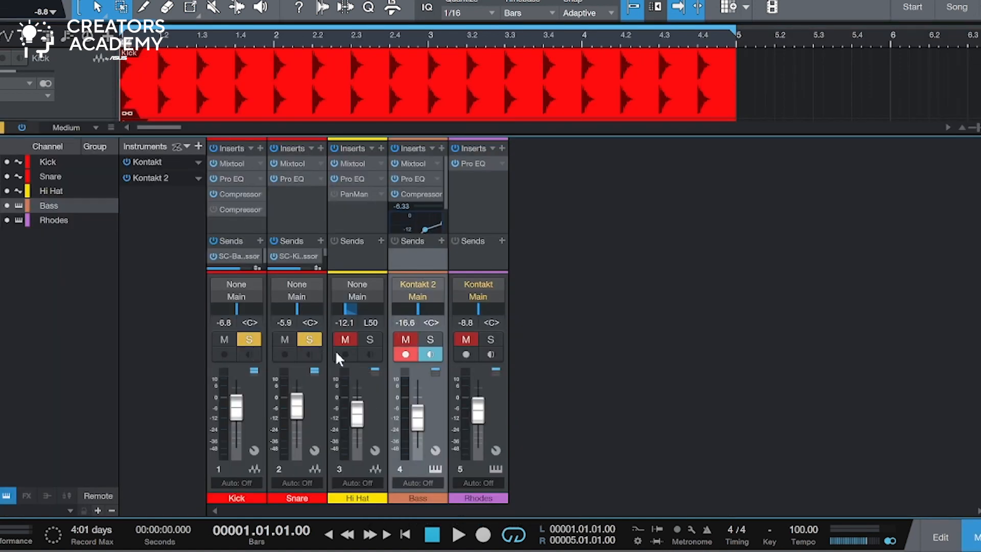
pyautogui.click(236, 210)
pyautogui.press('space')
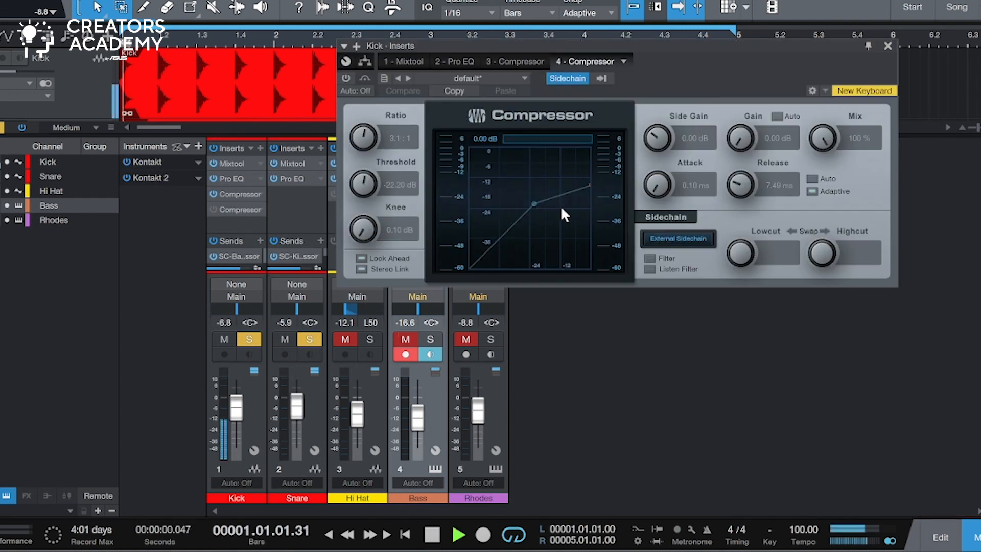
pyautogui.click(347, 79)
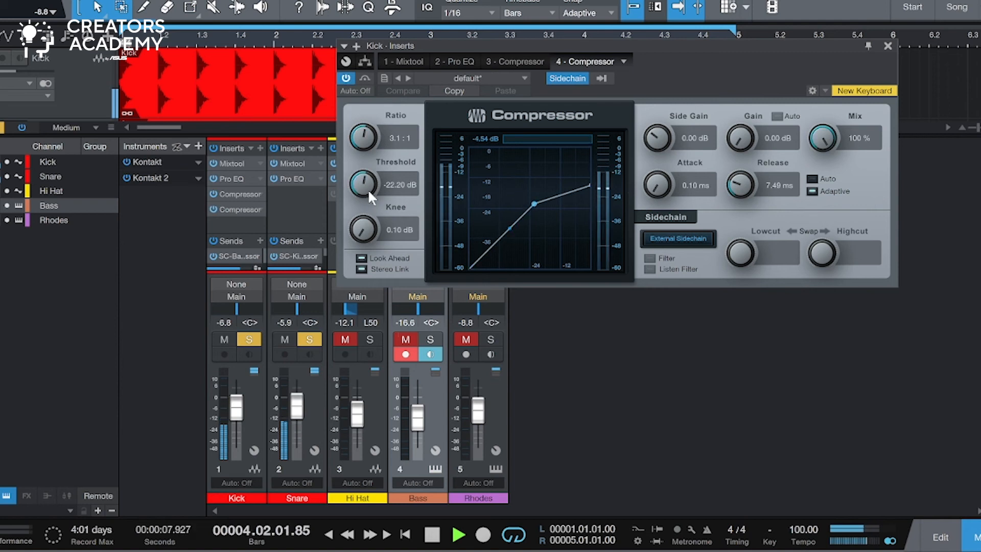
# Sweep the Kick's sidechain compressor threshold down to -48 dB, settle it at -26.04 dB, close the compressor and stop playback.
pyautogui.moveTo(368, 189); pyautogui.dragTo(357, 313)
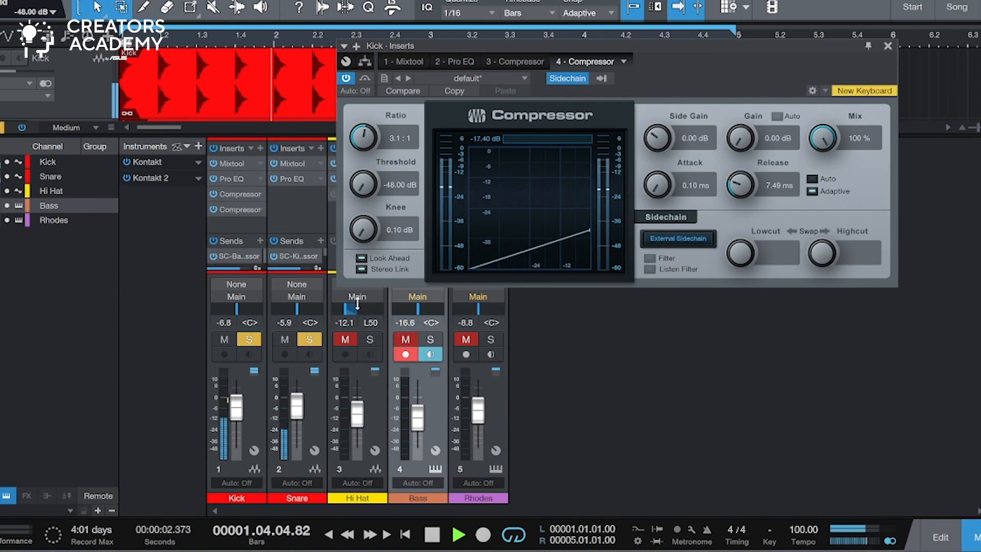
pyautogui.moveTo(357, 314); pyautogui.dragTo(365, 198)
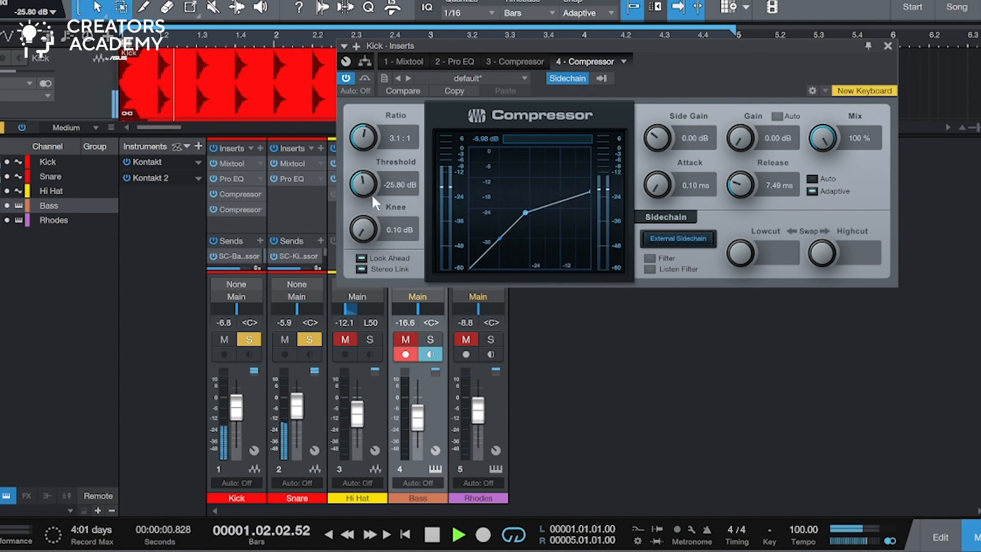
pyautogui.moveTo(372, 189); pyautogui.dragTo(372, 196)
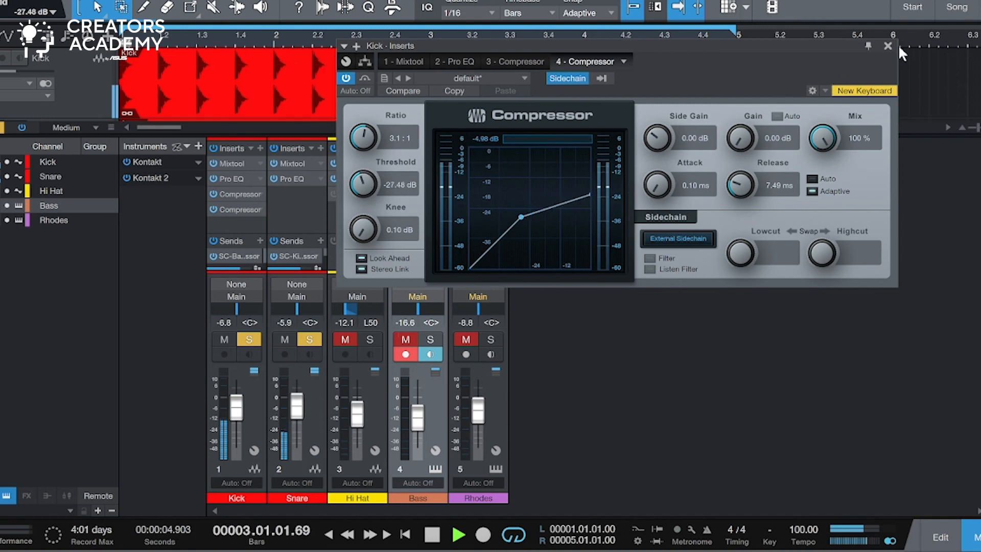
pyautogui.moveTo(366, 184); pyautogui.dragTo(366, 178)
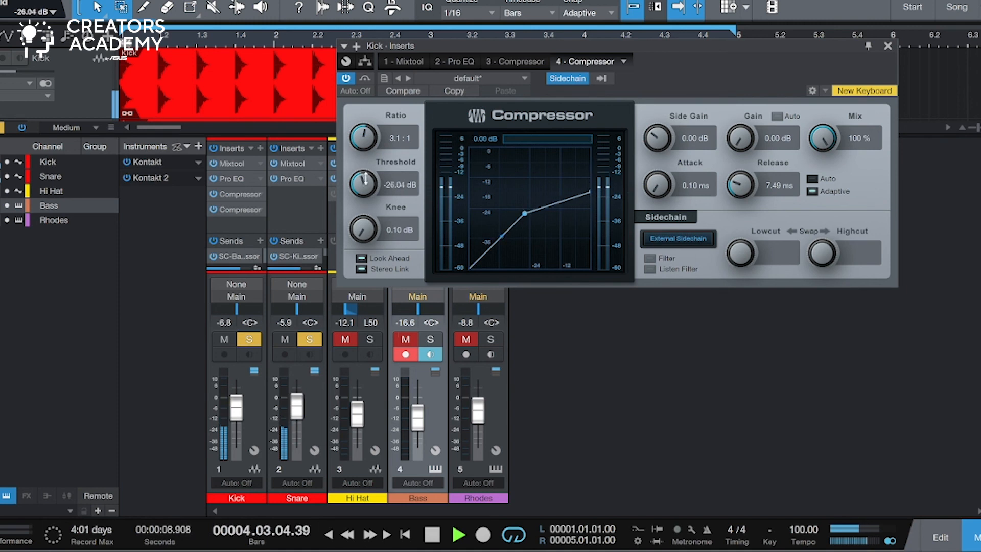
pyautogui.click(888, 46)
pyautogui.press('space')
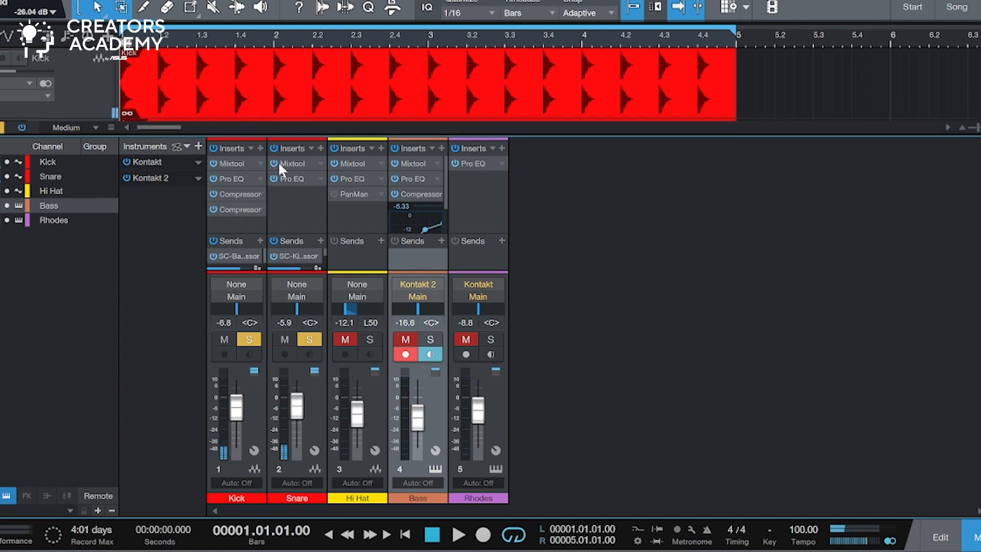
# Activate PanMan on the Hi Hat, clear the Kick and Snare solos, and audition the Hi Hat soloed.
pyautogui.doubleClick(349, 195)
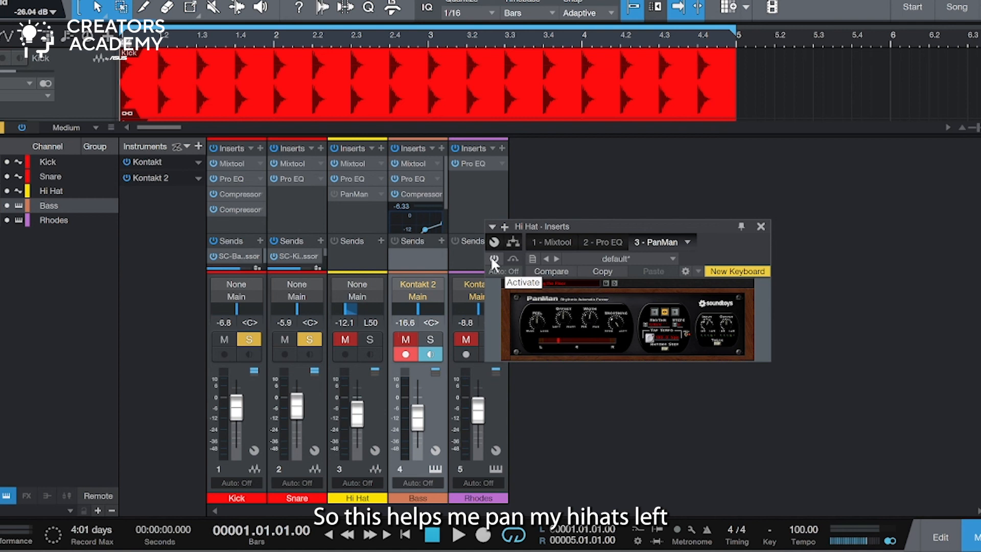
pyautogui.click(493, 259)
pyautogui.click(305, 340)
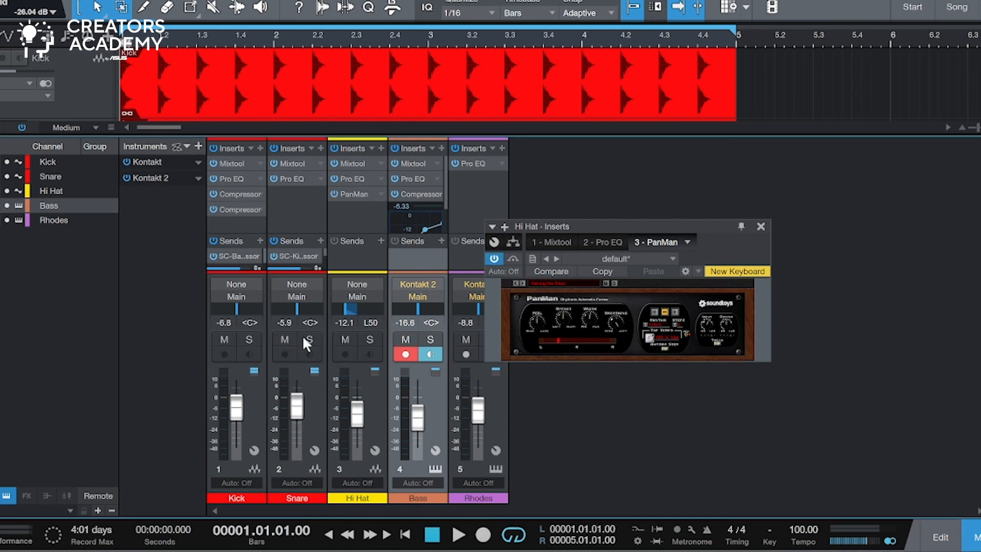
pyautogui.click(369, 340)
pyautogui.press('space')
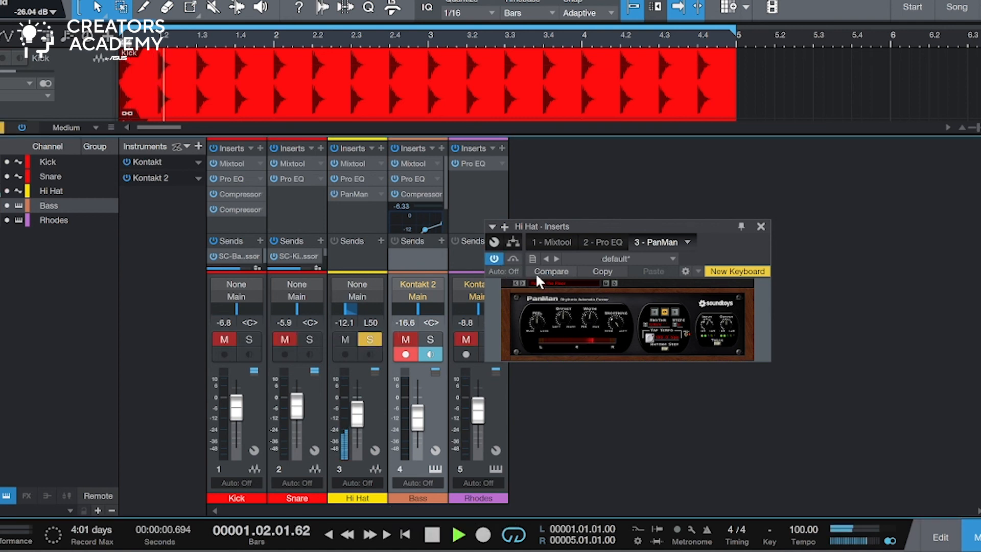
pyautogui.click(761, 226)
pyautogui.press('space')
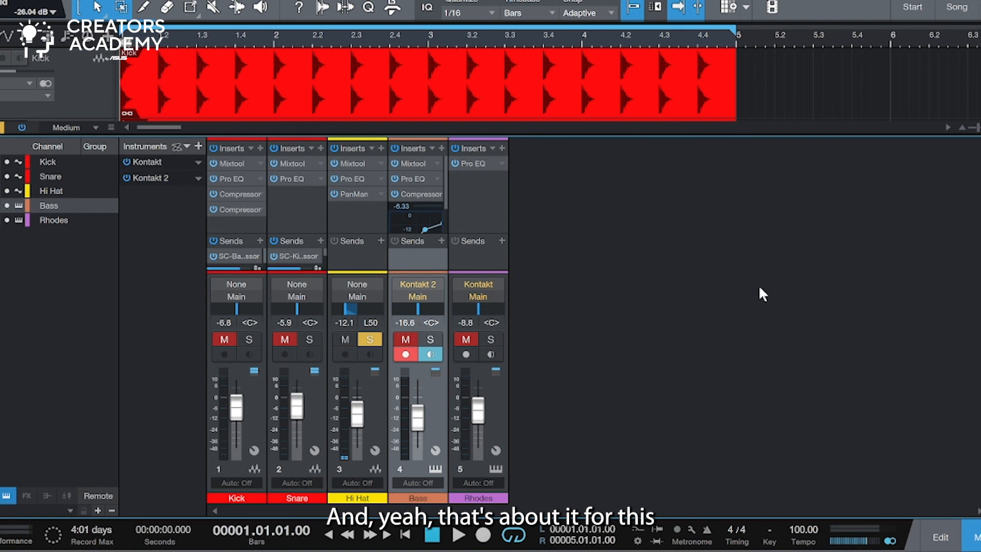
# Clear the Hi Hat solo, play the full mix with all processing active, and stop playback.
pyautogui.click(370, 339)
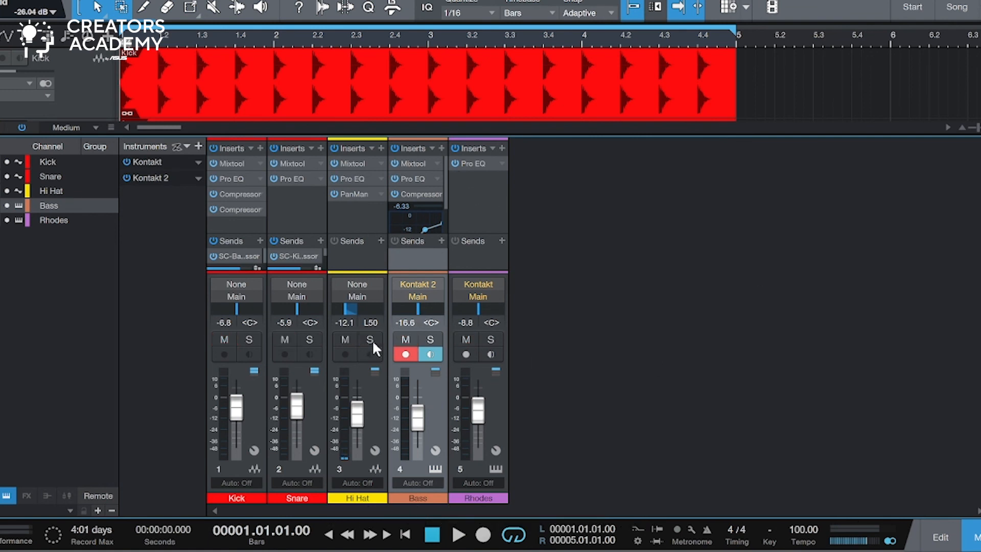
pyautogui.press('space')
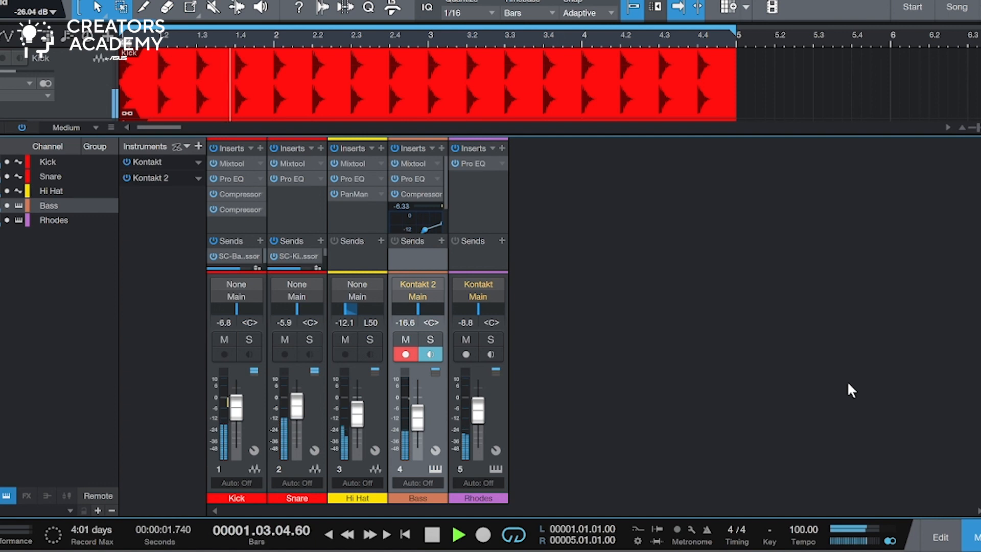
pyautogui.press('space')
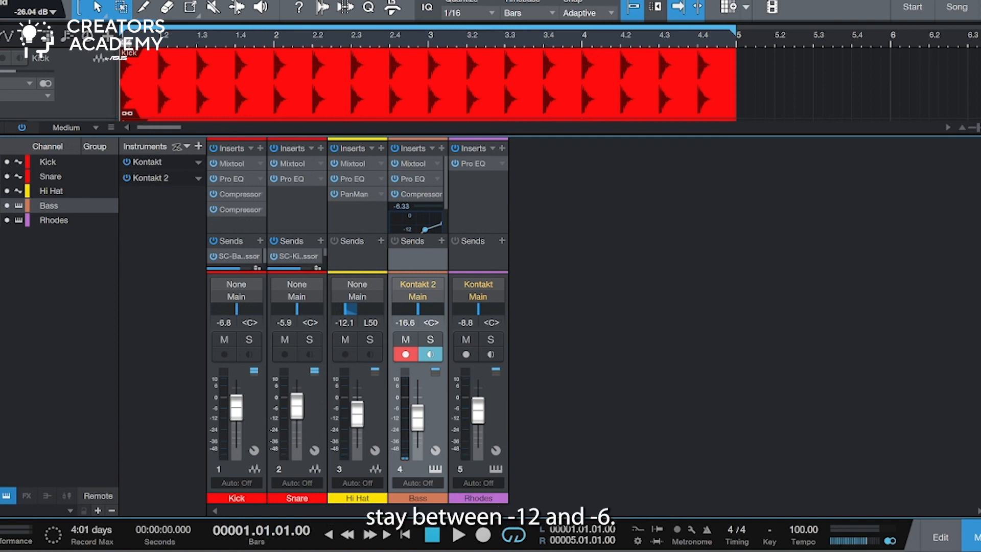
# Turn off record arm and monitoring on the Bass, and play the full mix to check the channel levels.
pyautogui.click(406, 356)
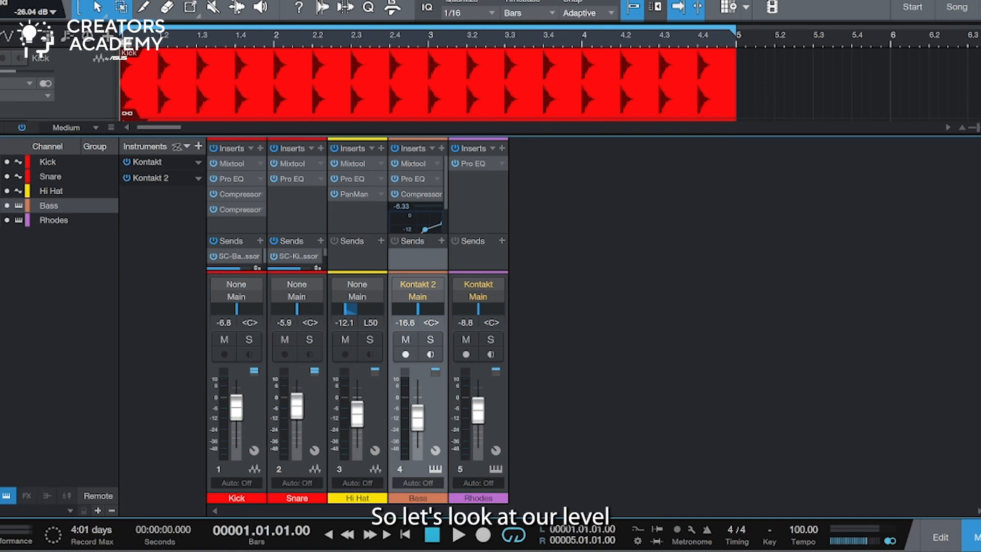
pyautogui.press('space')
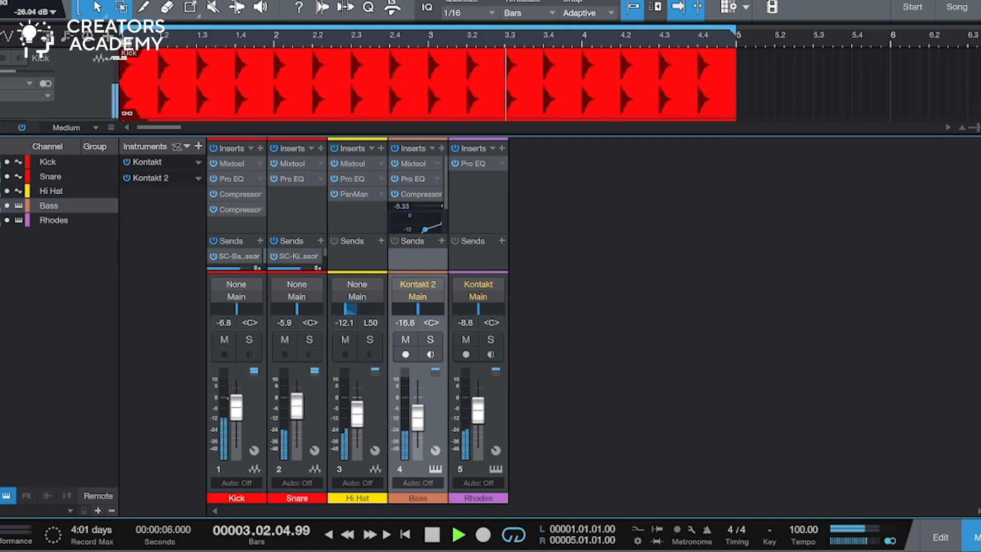
pyautogui.press('space')
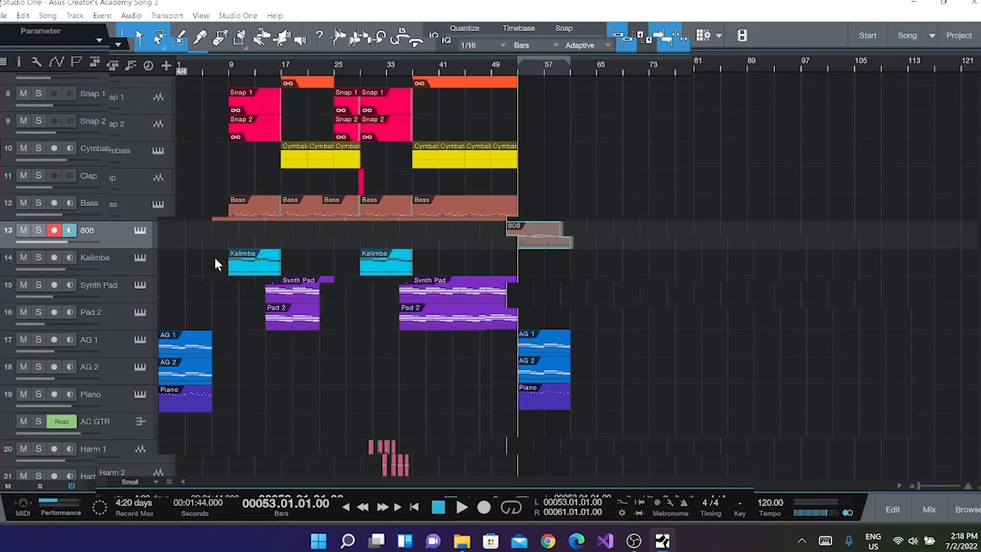
pyautogui.click(237, 278)
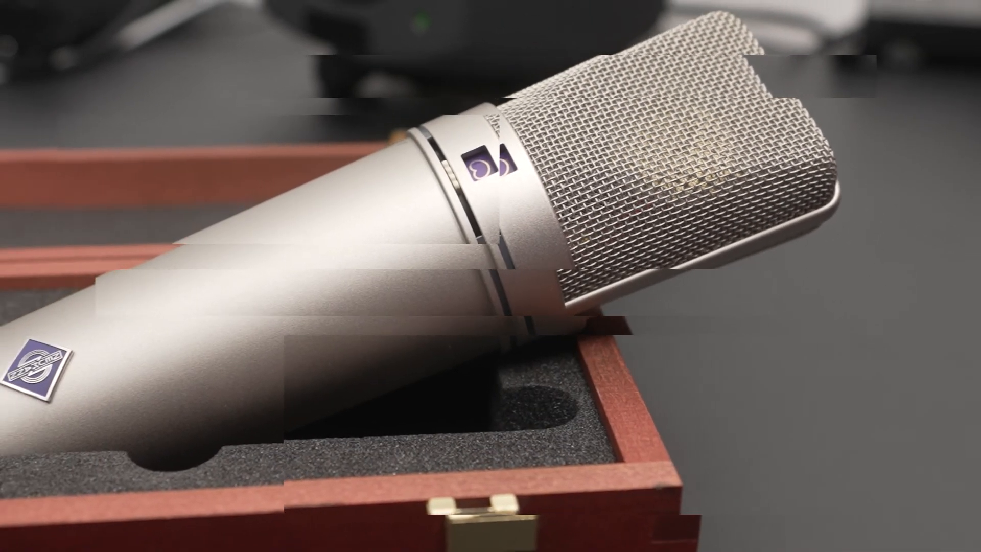